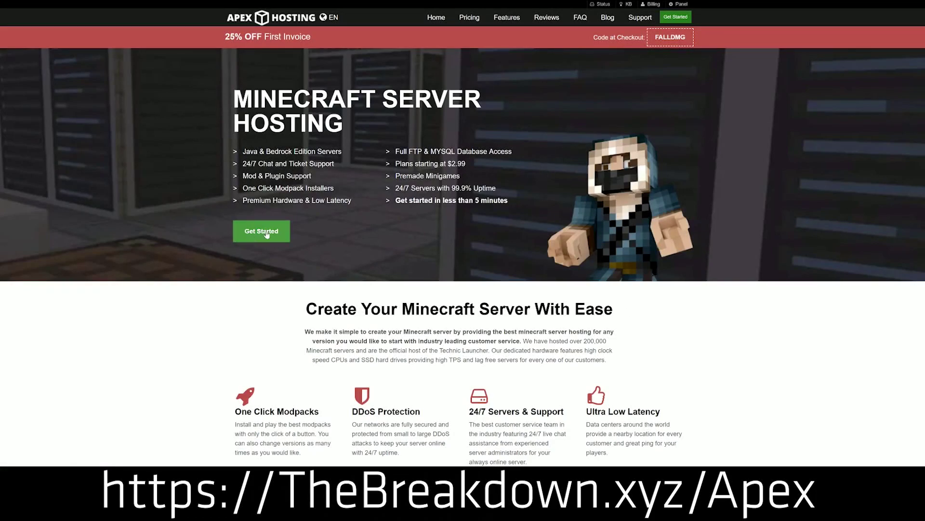
Highlight the One Click Modpacks, Automated Backups and Instant Setup features on the Apex Hosting page
scroll(288, 144, "down", 4)
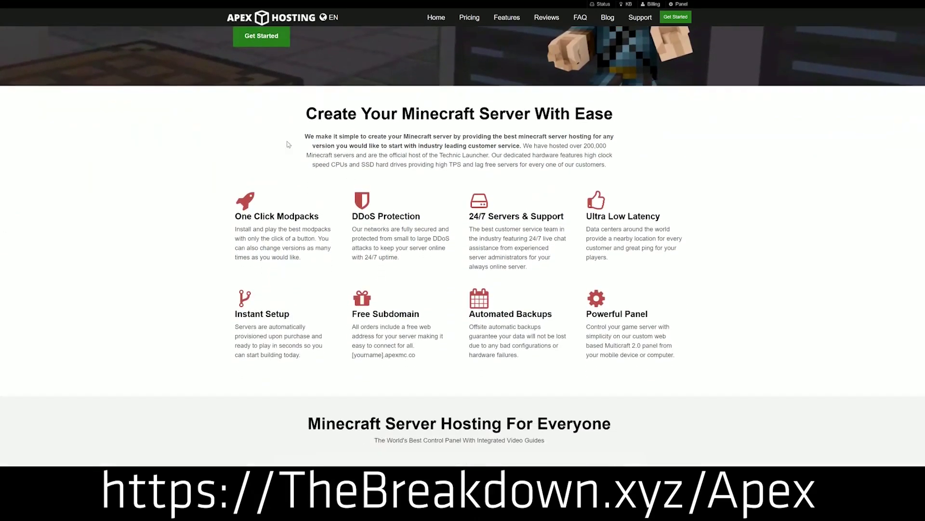
left_click_drag(234, 216, 564, 217)
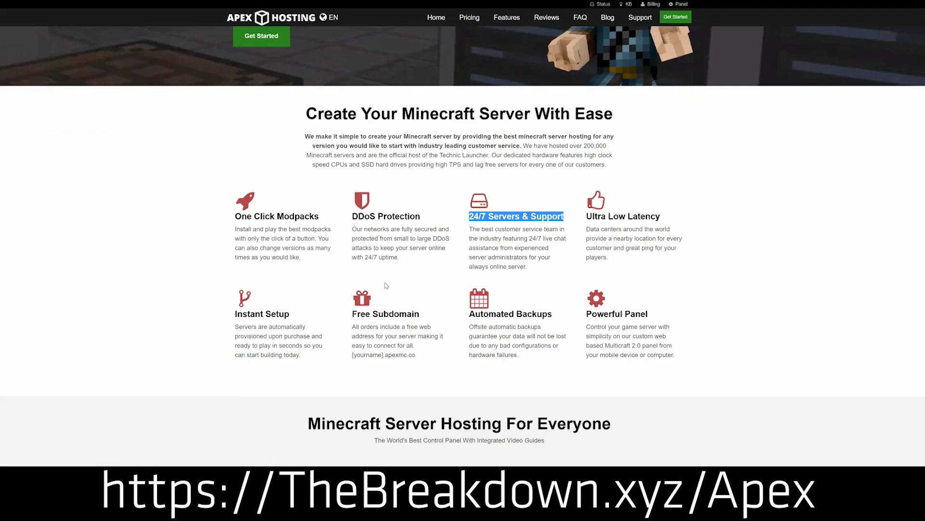
left_click_drag(467, 315, 581, 314)
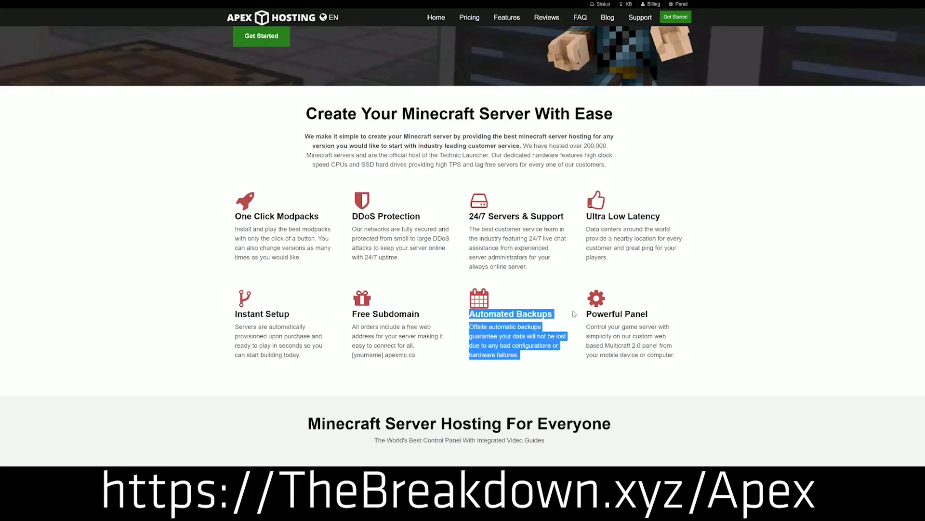
left_click(428, 317)
left_click_drag(302, 356, 235, 314)
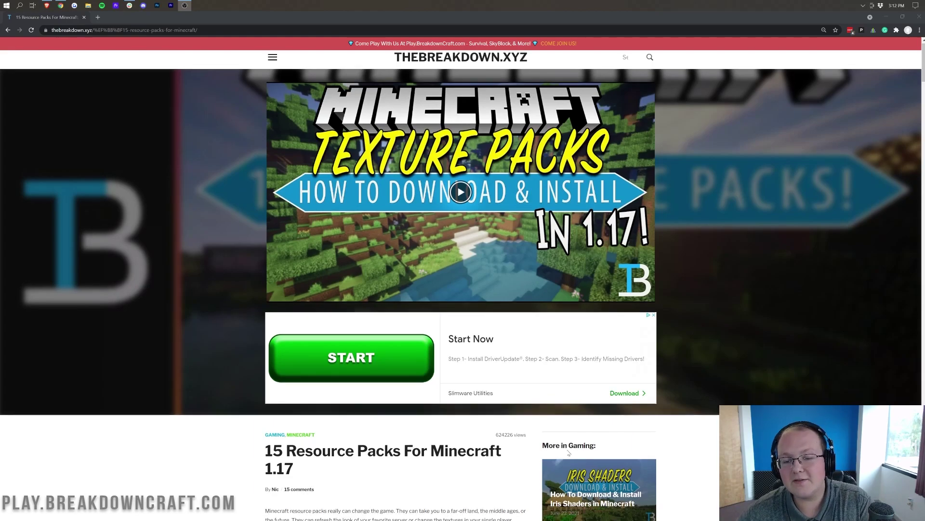
Open the John Smith Legacy and SapixCraft download pages in new tabs
scroll(191, 375, "down", 7)
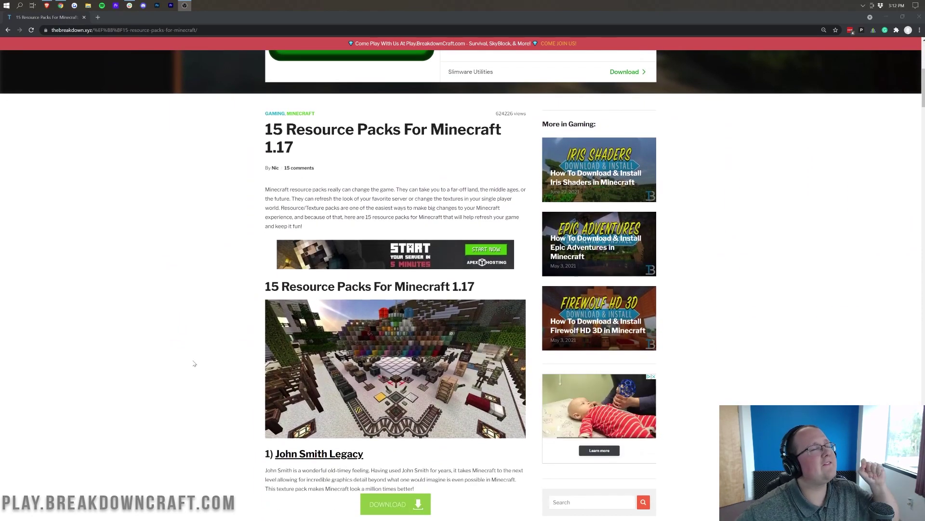
scroll(20, 290, "down", 2)
scroll(20, 289, "up", 1)
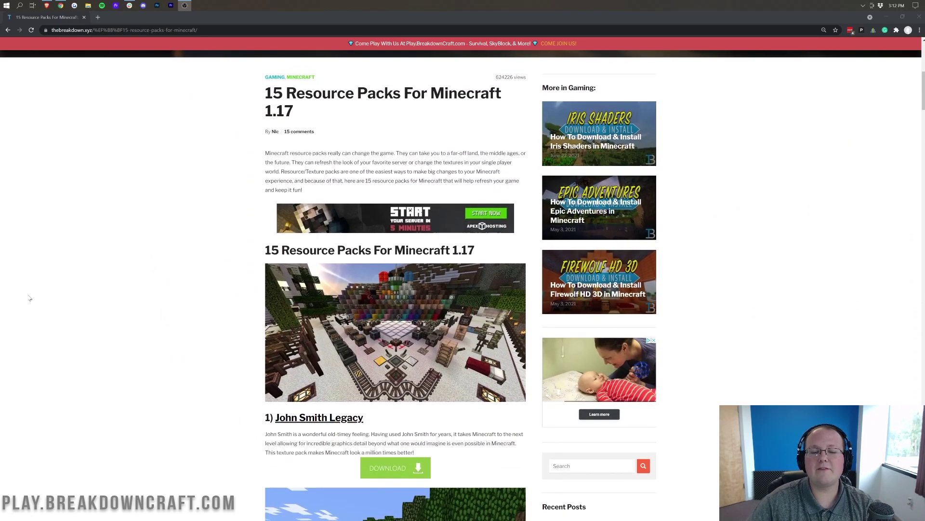
scroll(20, 289, "down", 2)
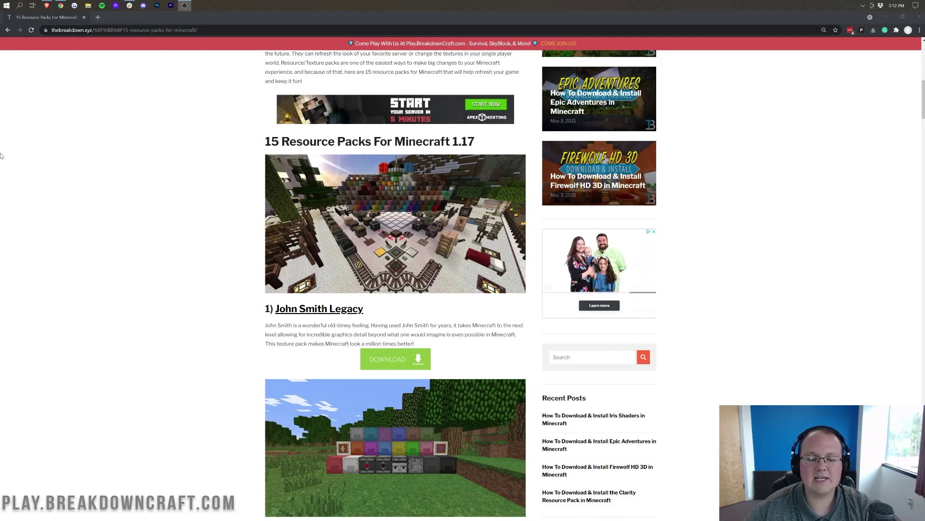
scroll(375, 179, "down", 5)
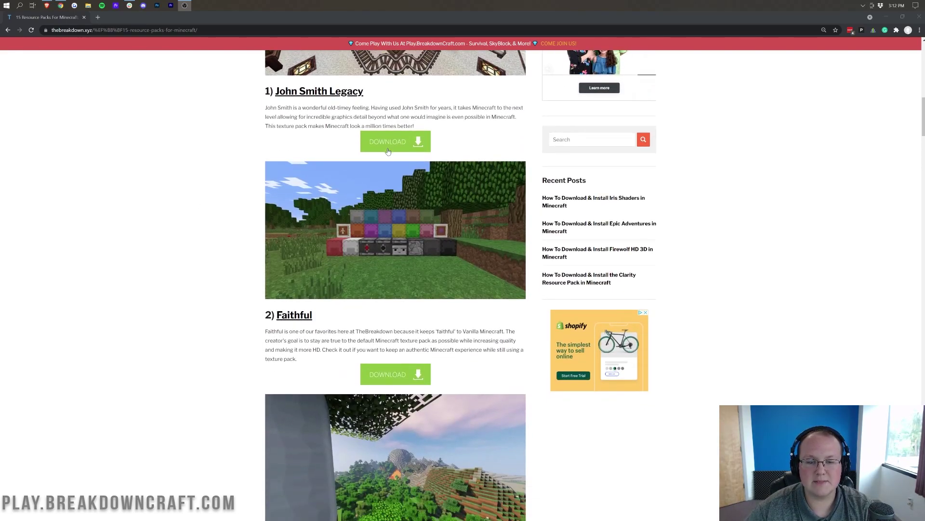
right_click(388, 151)
left_click(405, 150)
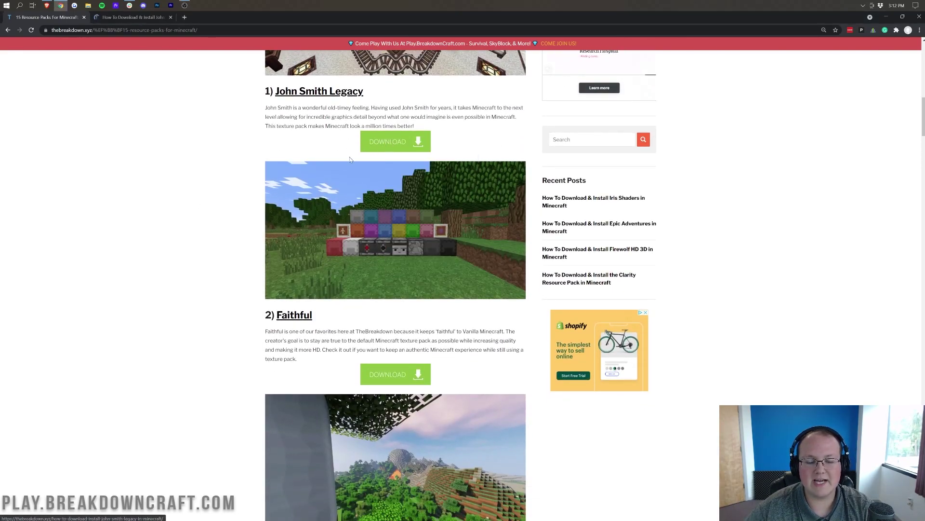
scroll(350, 159, "down", 7)
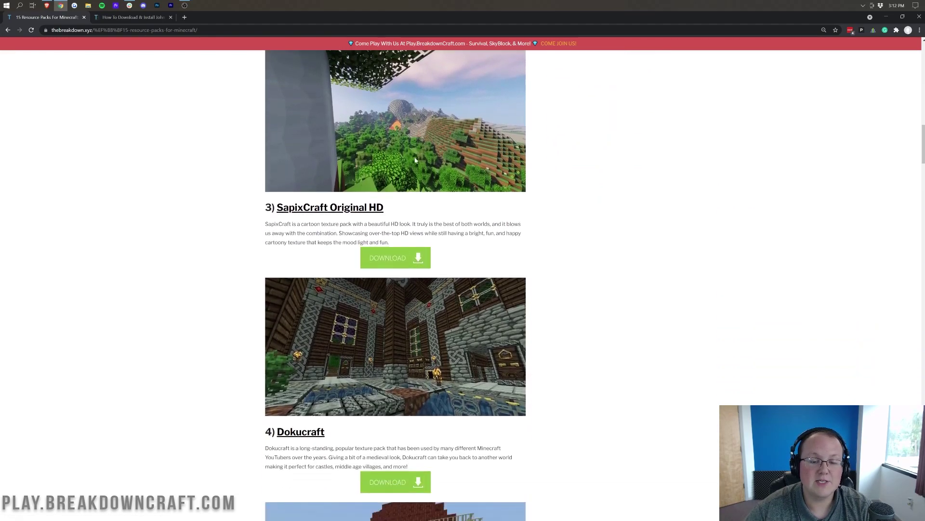
scroll(415, 161, "down", 2)
right_click(389, 170)
left_click(410, 176)
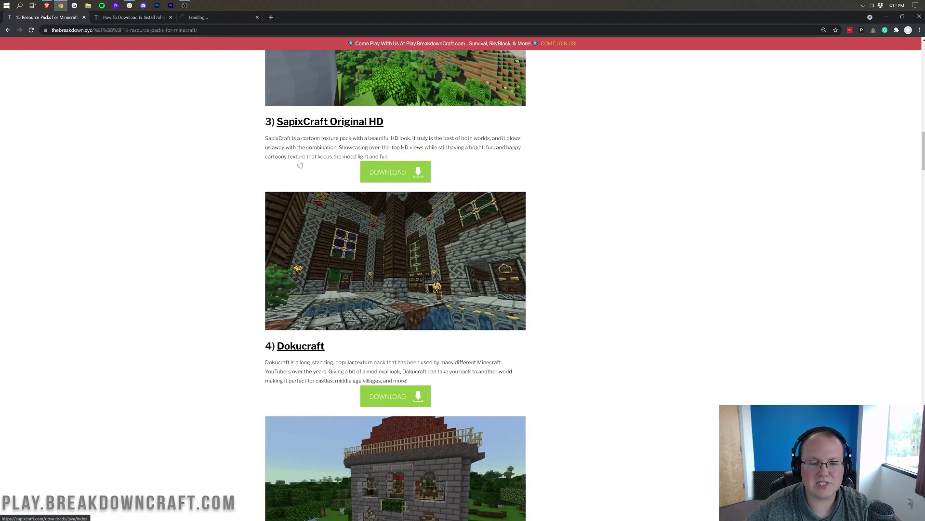
Open the Sphax PureBDcraft, ModernArch R and LB Photo Realism Reload download pages in new tabs
scroll(300, 163, "down", 10)
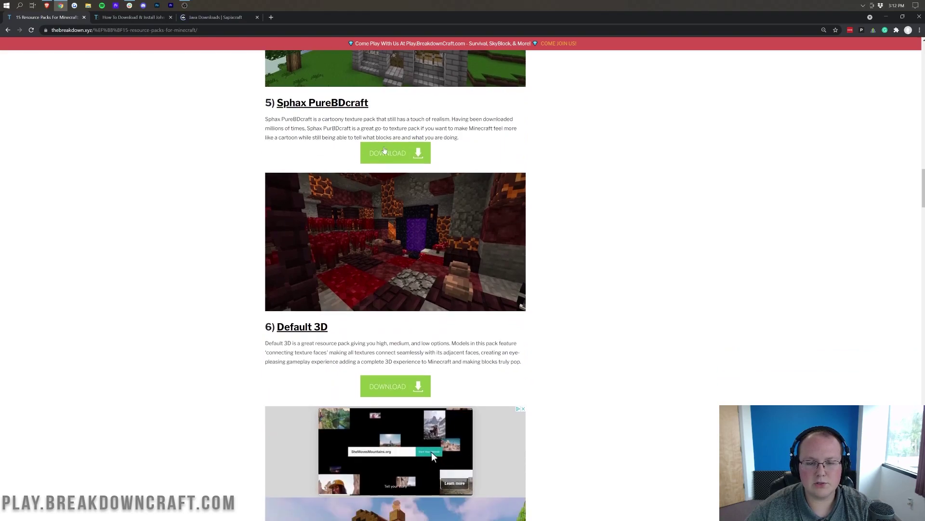
right_click(384, 150)
left_click(405, 156)
scroll(279, 177, "down", 5)
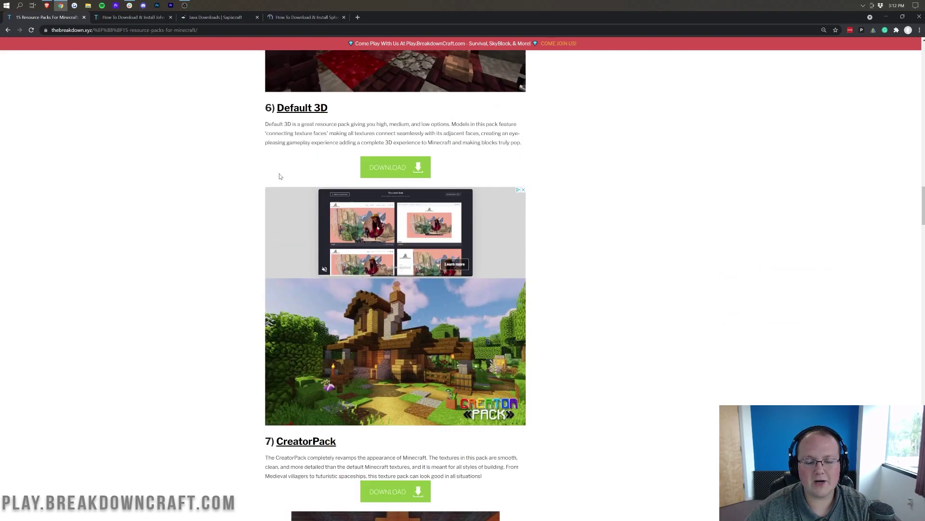
scroll(279, 176, "down", 20)
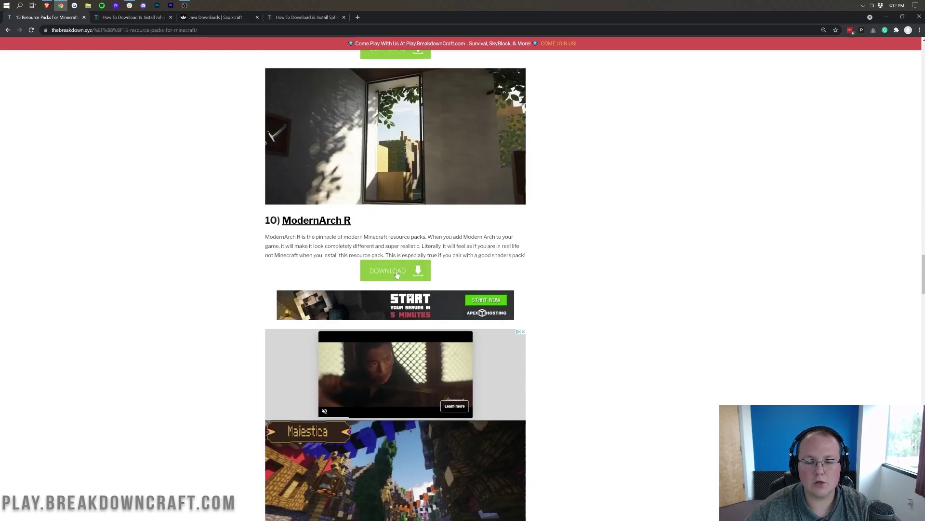
right_click(397, 274)
left_click(418, 280)
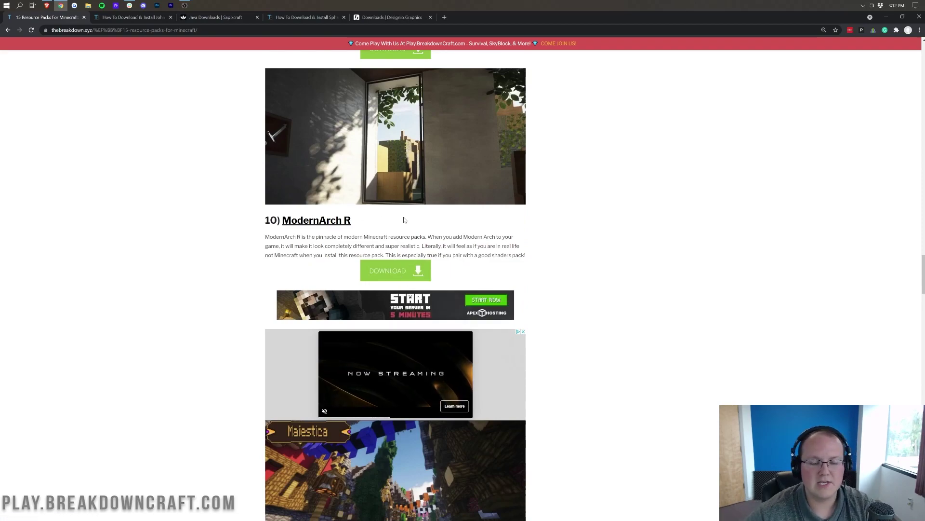
scroll(404, 220, "down", 20)
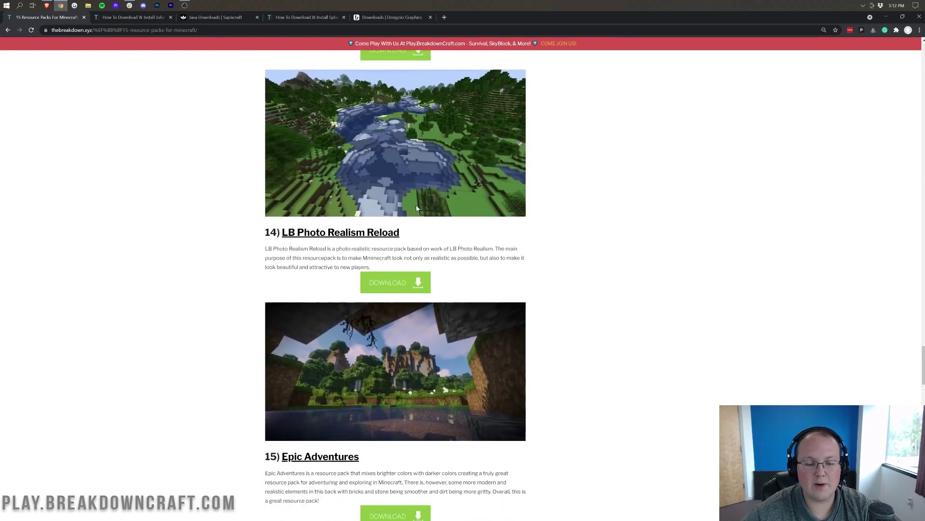
scroll(417, 208, "down", 2)
scroll(409, 222, "up", 1)
right_click(404, 228)
left_click(418, 234)
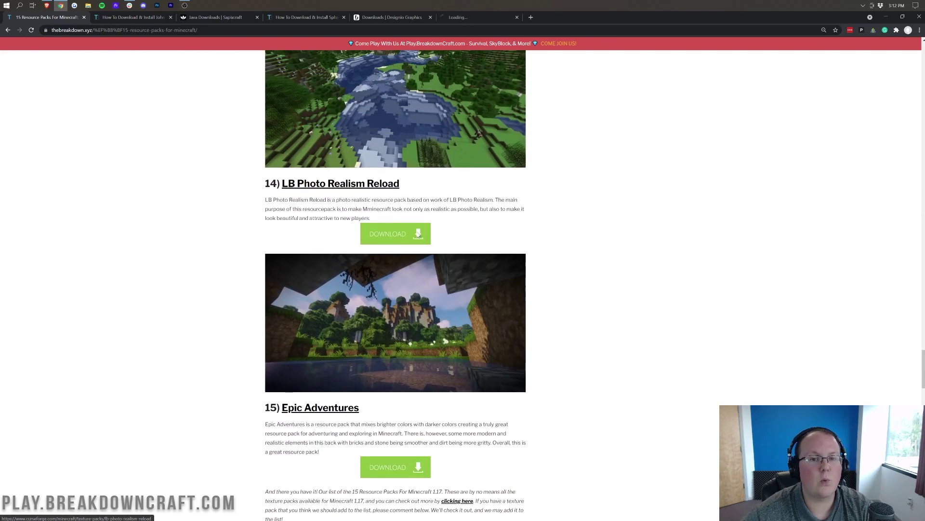
Open the John Smith Legacy website in a new tab from its install article
left_click(137, 18)
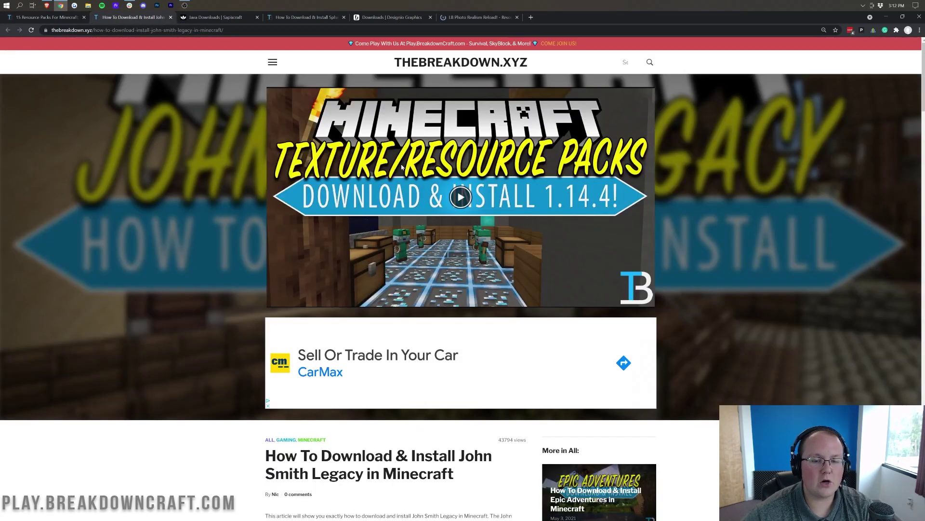
scroll(407, 240, "down", 6)
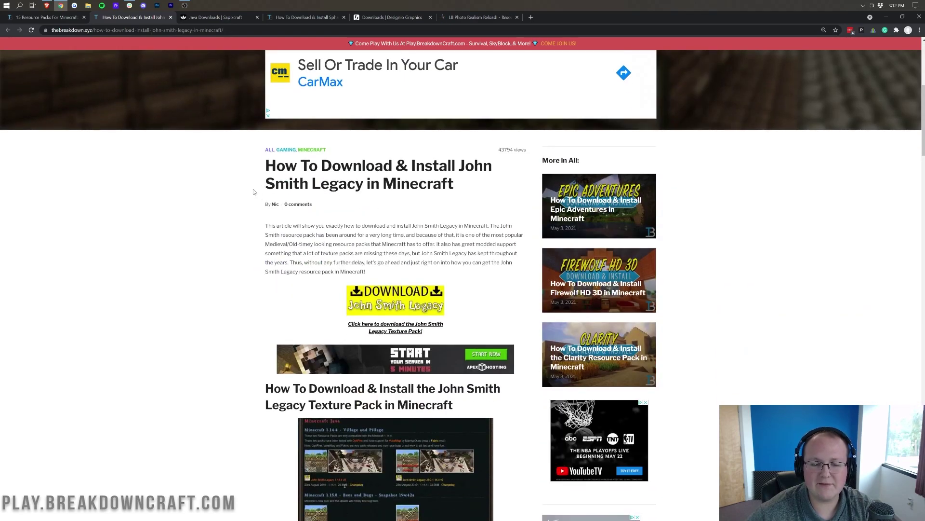
right_click(343, 380)
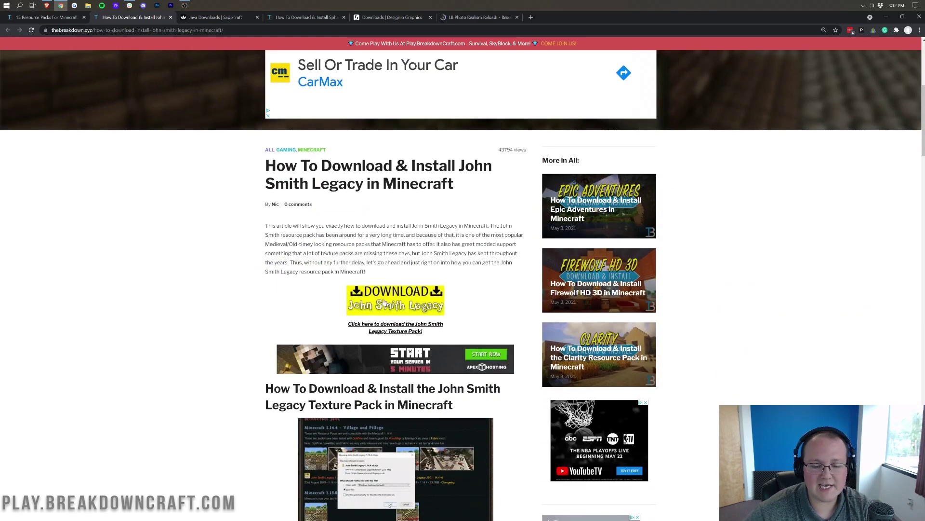
left_click(366, 356)
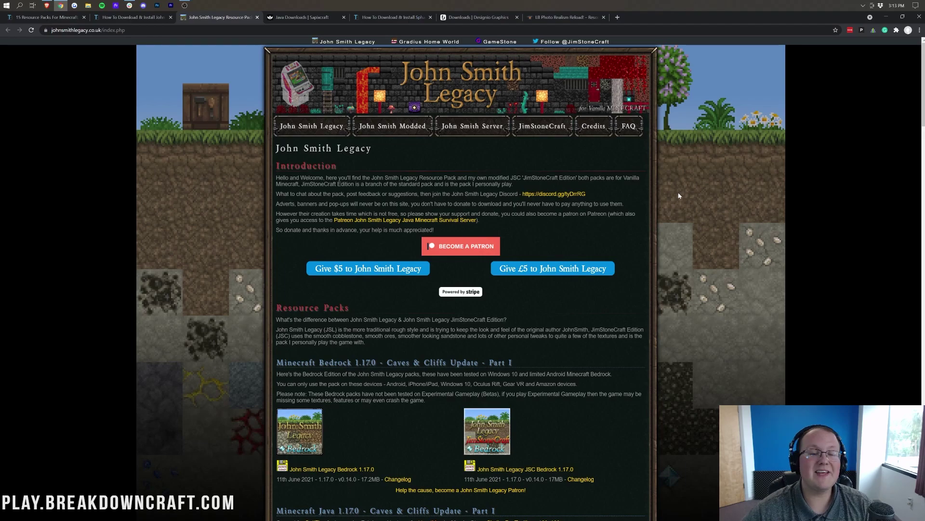
Download the John Smith Legacy 1.17.0 v1 Java pack from the Minecraft Java 1.17.0 section
scroll(670, 174, "down", 4)
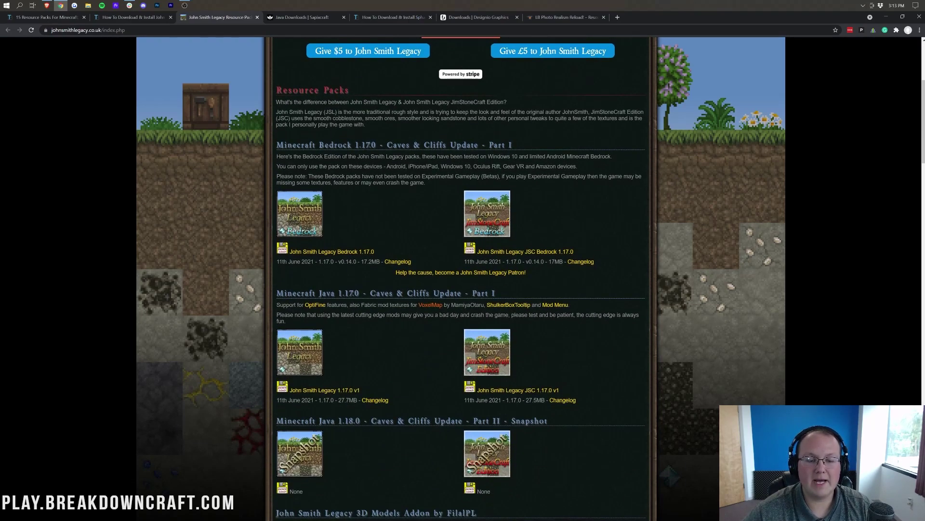
scroll(460, 280, "down", 3)
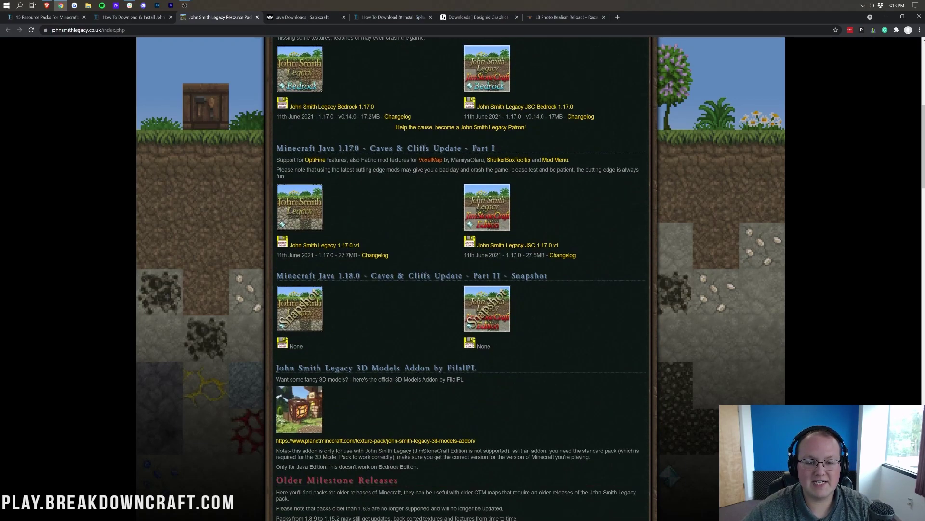
left_click_drag(359, 148, 276, 148)
left_click(382, 178)
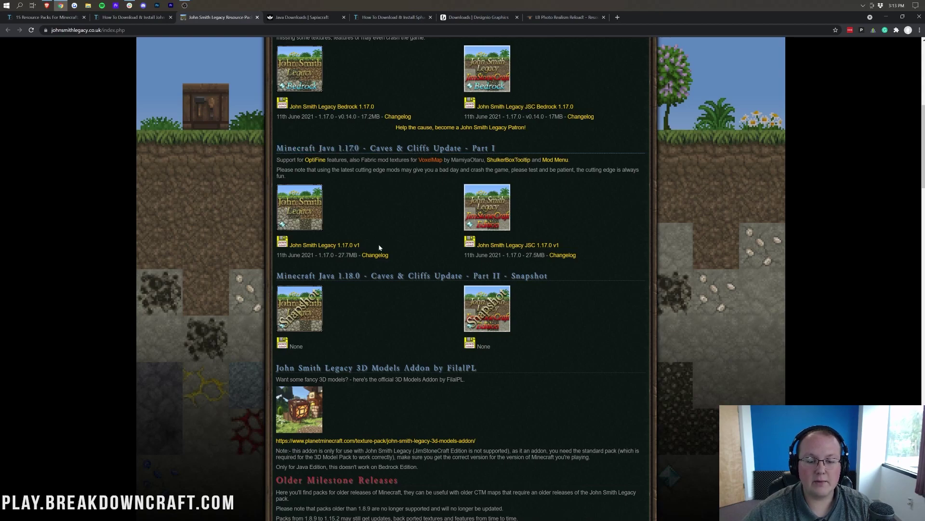
left_click(306, 246)
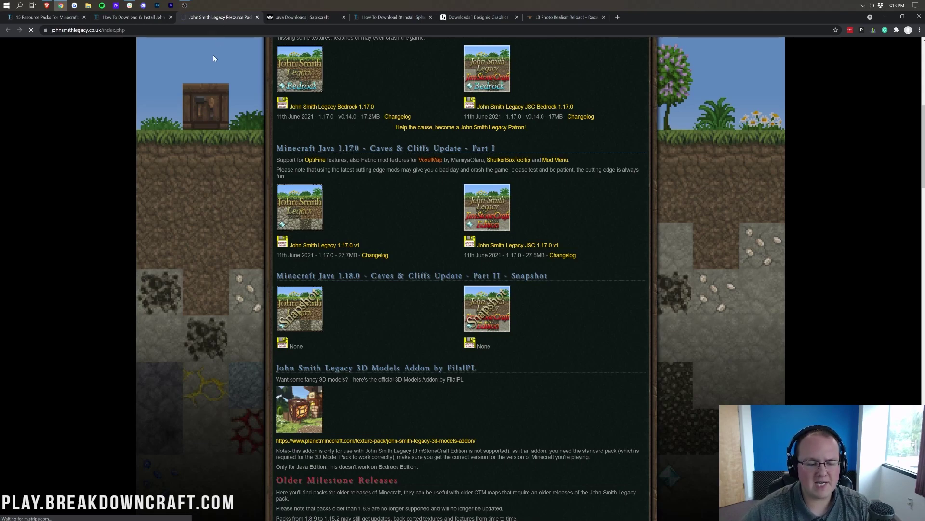
Download the Sapixcraft 64x zip, skipping the Adfoc.us ad, then move to the Sphax article
left_click(304, 17)
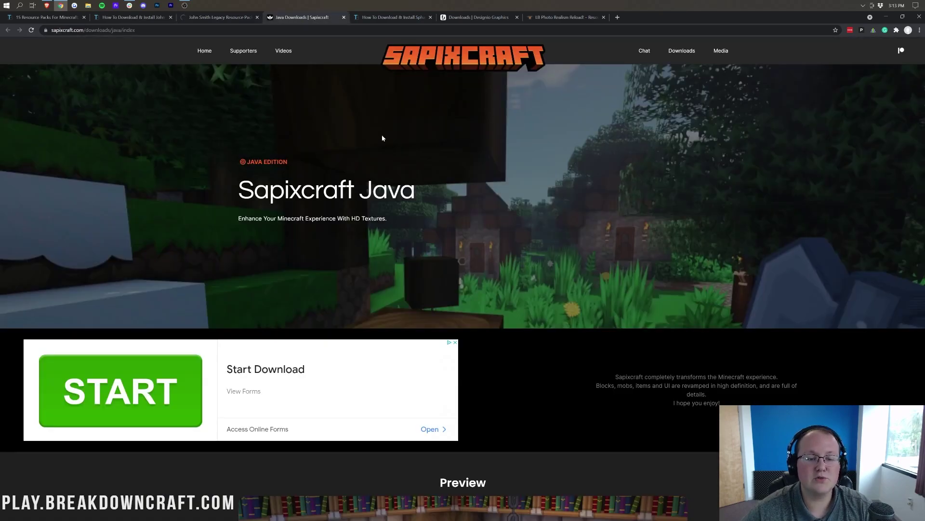
scroll(521, 191, "down", 4)
scroll(509, 178, "up", 4)
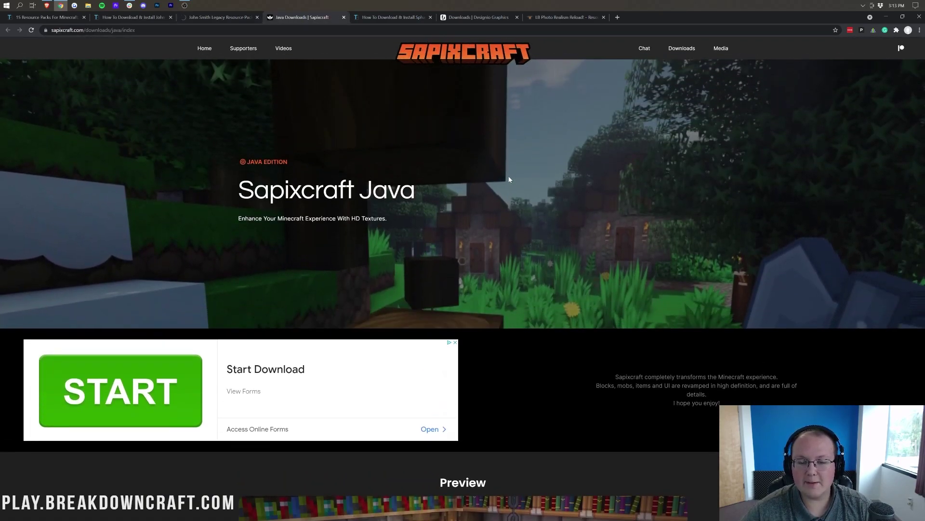
scroll(509, 176, "down", 7)
scroll(509, 176, "down", 7)
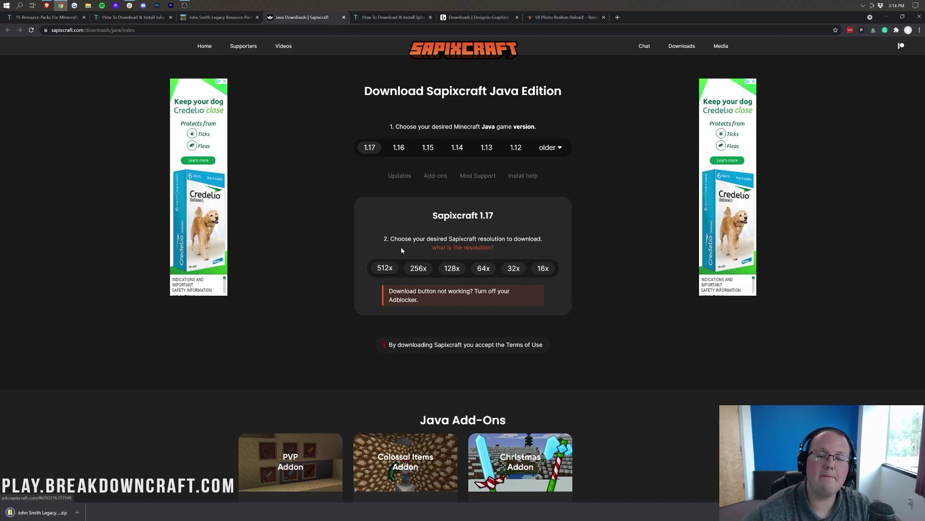
left_click(483, 268)
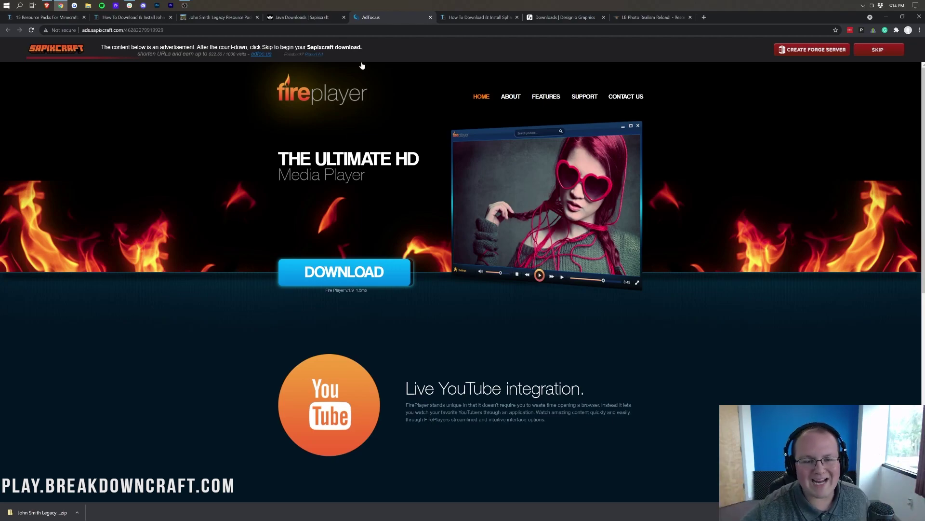
left_click(883, 51)
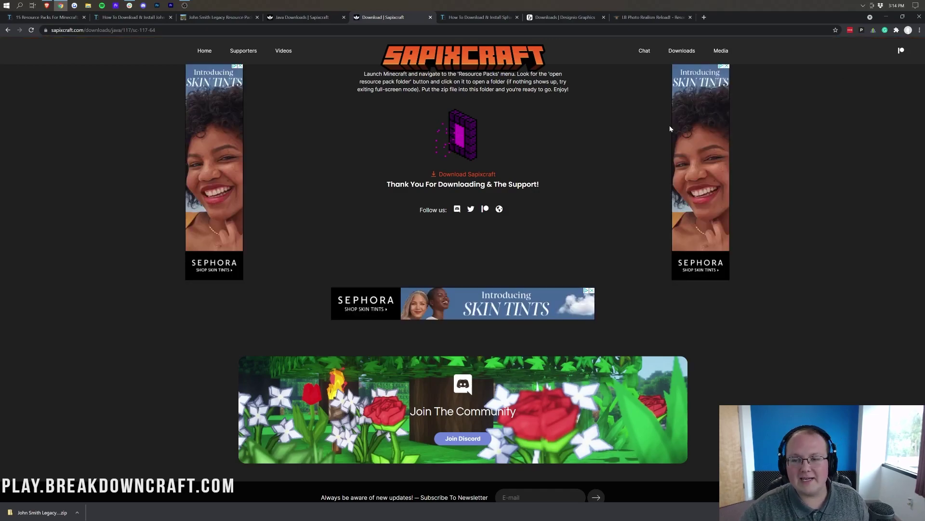
left_click(485, 177)
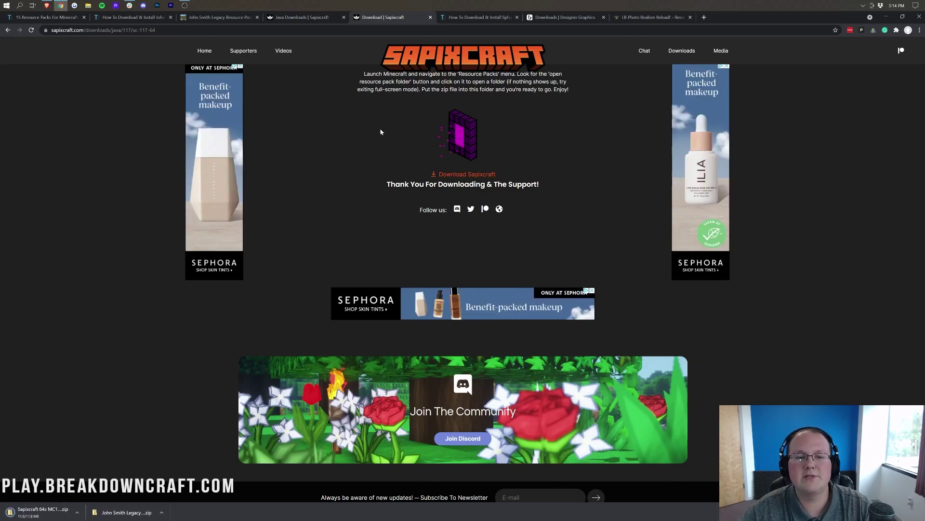
key("ctrl+Tab")
scroll(406, 295, "down", 6)
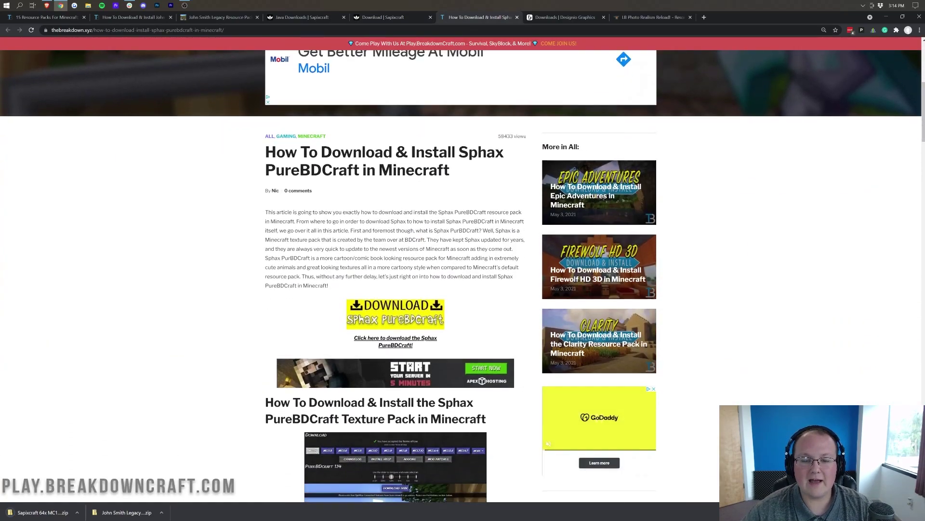
Set the PureBDcraft resolution slider to 128x and start the 128x download, dismissing the ad notice
left_click(406, 295)
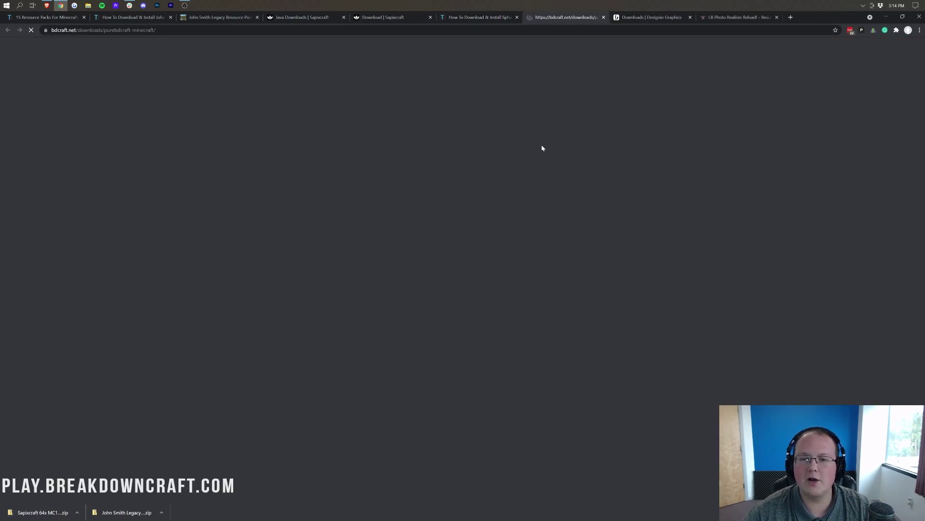
scroll(561, 146, "down", 2)
scroll(561, 145, "down", 8)
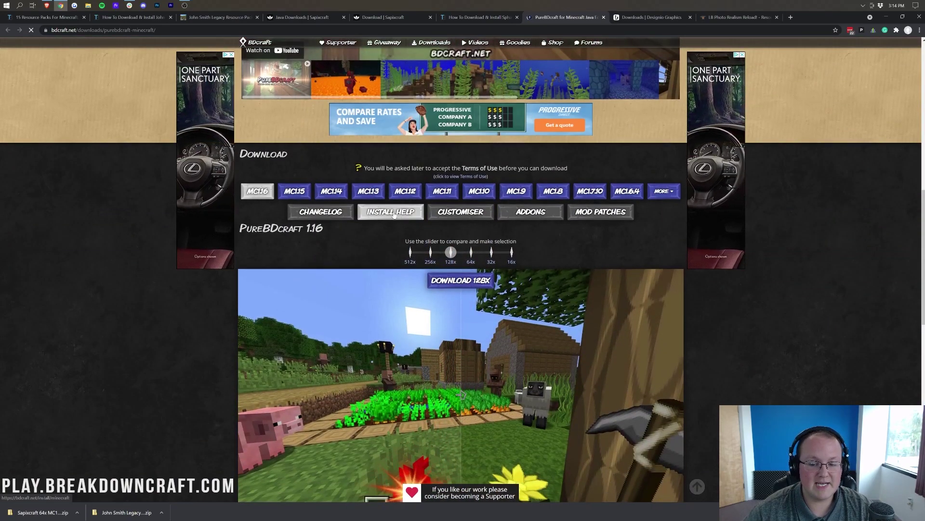
scroll(436, 188, "down", 2)
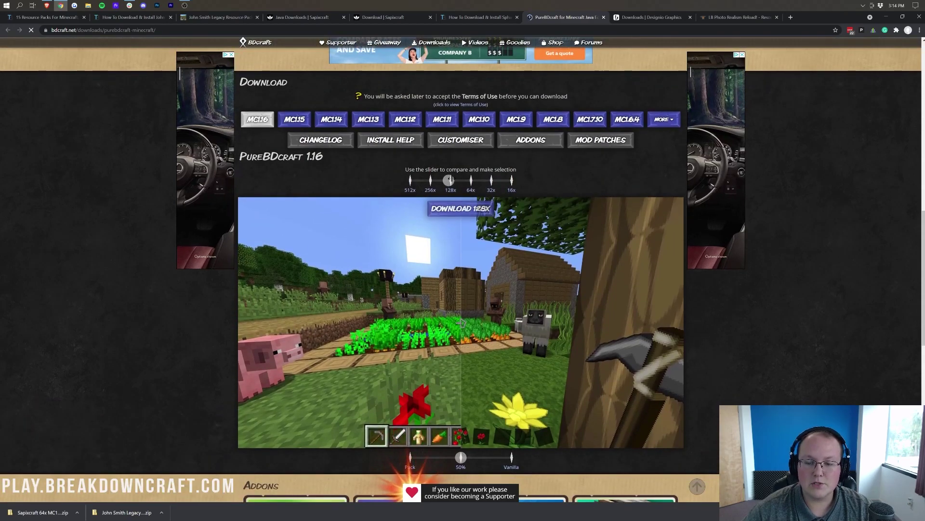
left_click(410, 180)
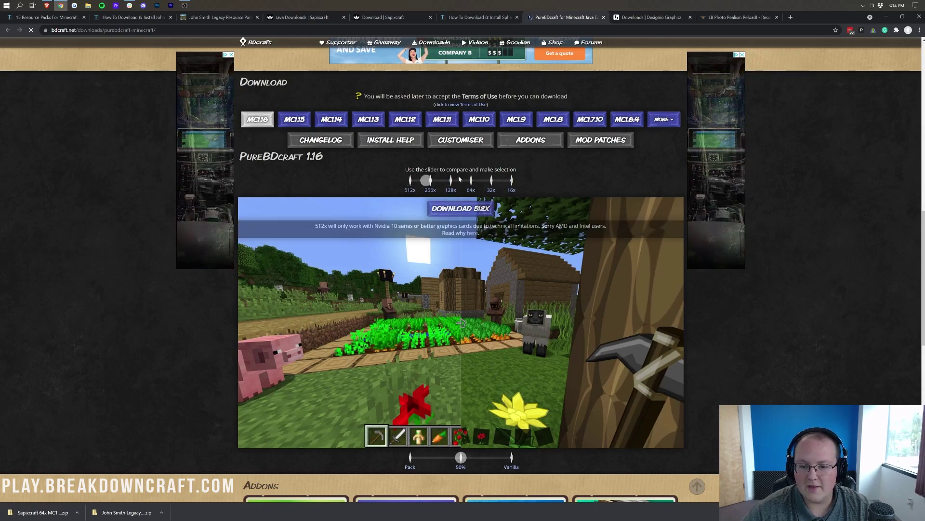
left_click_drag(409, 180, 449, 175)
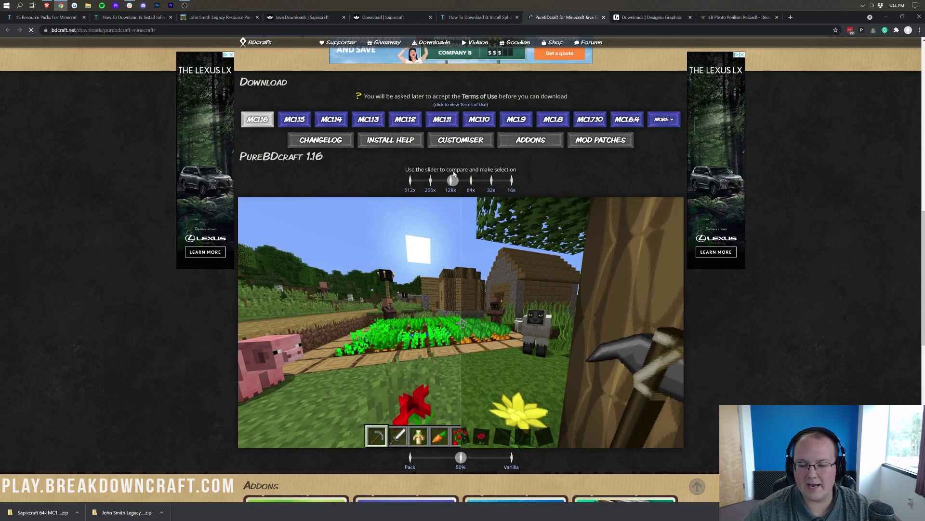
scroll(474, 159, "down", 2)
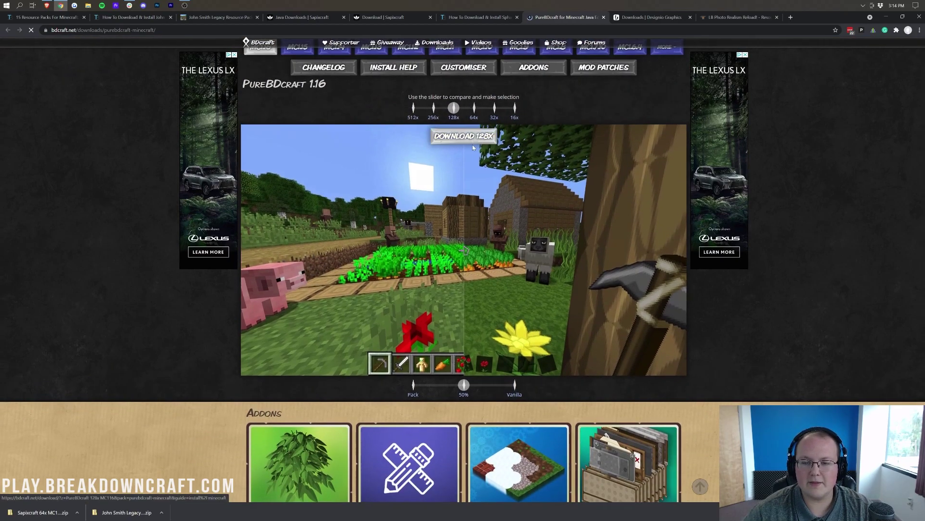
left_click(472, 136)
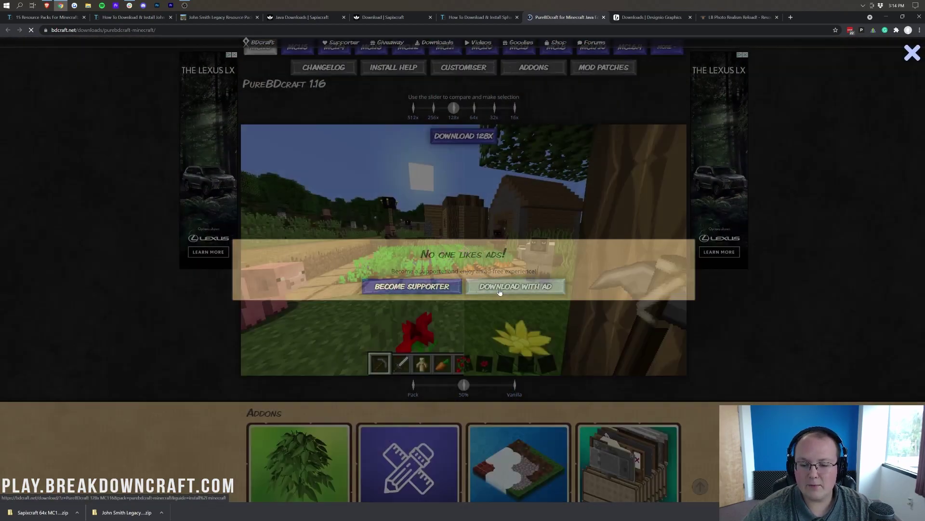
left_click(500, 290)
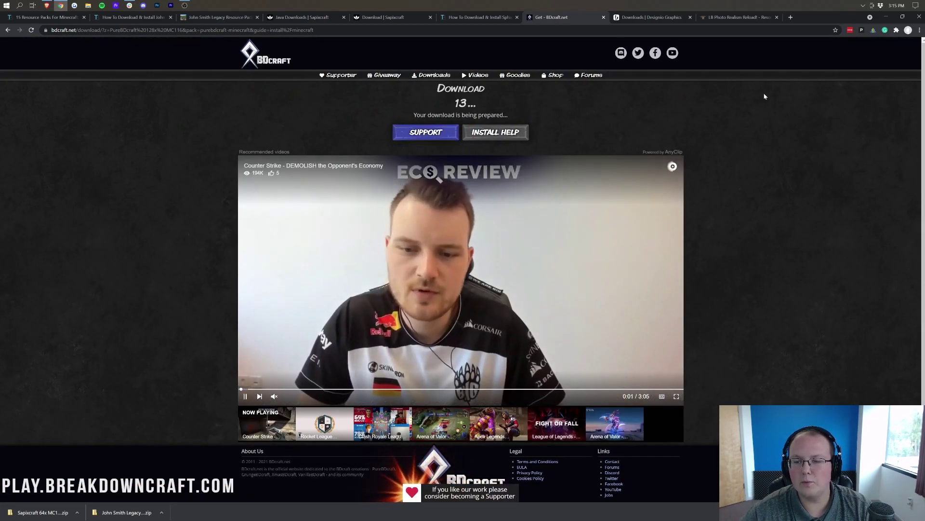
Download the 128x ModernArch Remake pack from the Designio downloads page
left_click(647, 17)
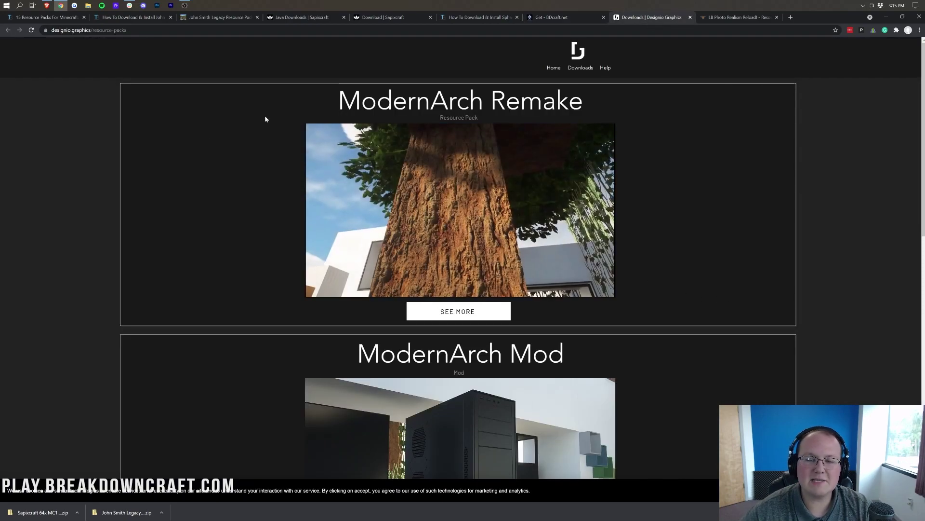
scroll(652, 277, "down", 5)
scroll(639, 262, "up", 3)
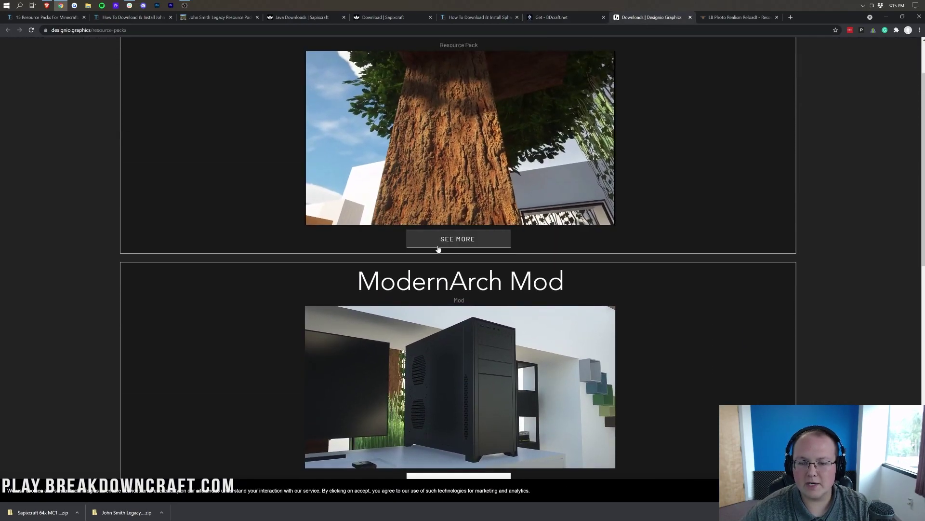
left_click(640, 263)
scroll(642, 268, "down", 15)
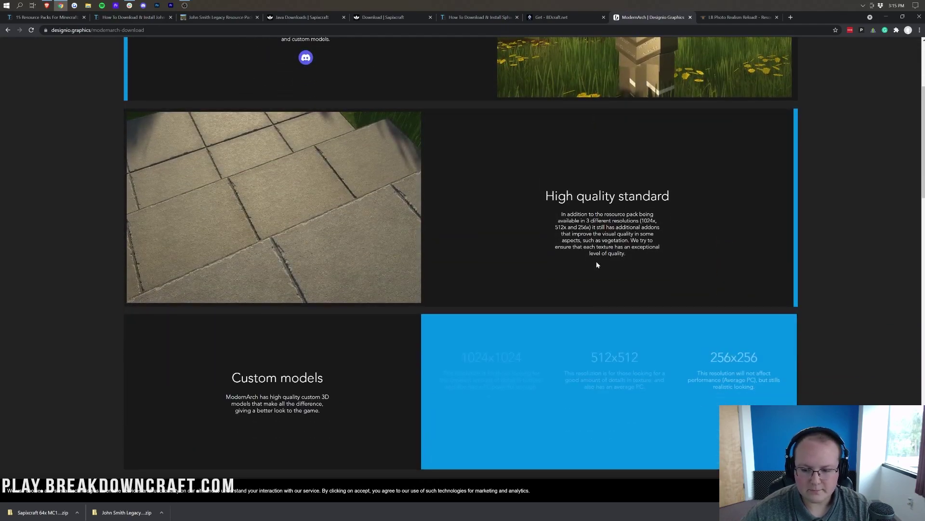
scroll(591, 245, "down", 7)
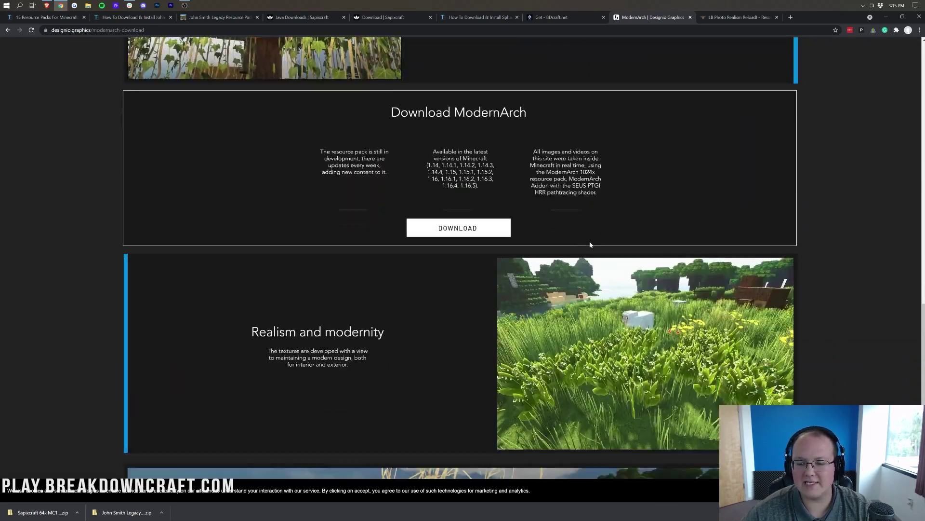
left_click(506, 194)
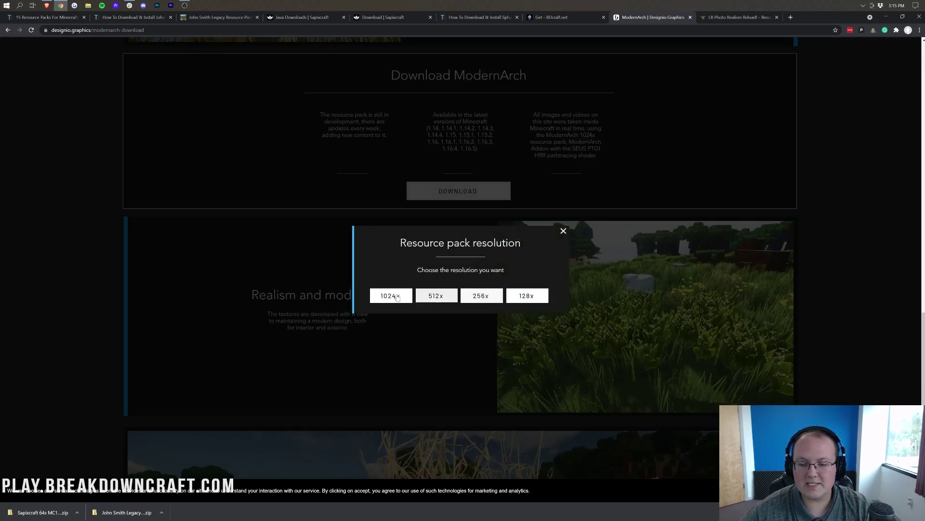
left_click(525, 296)
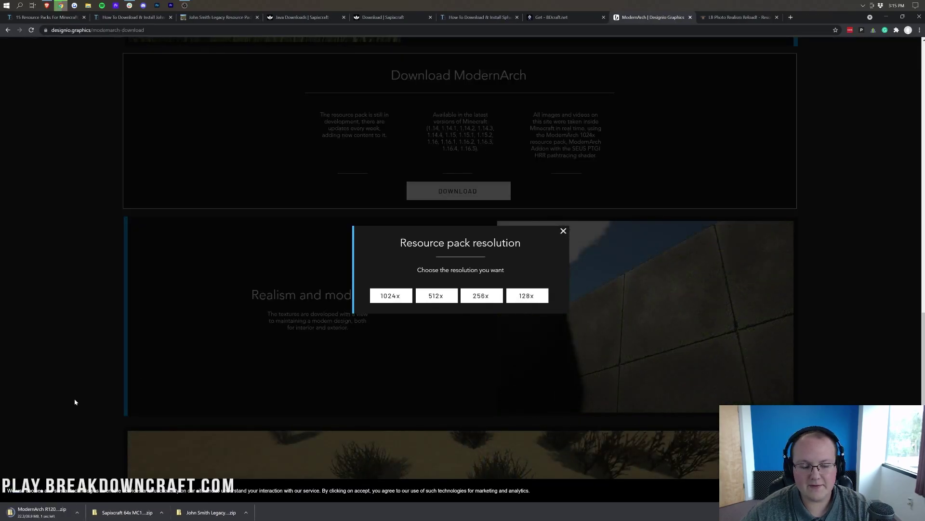
left_click(716, 18)
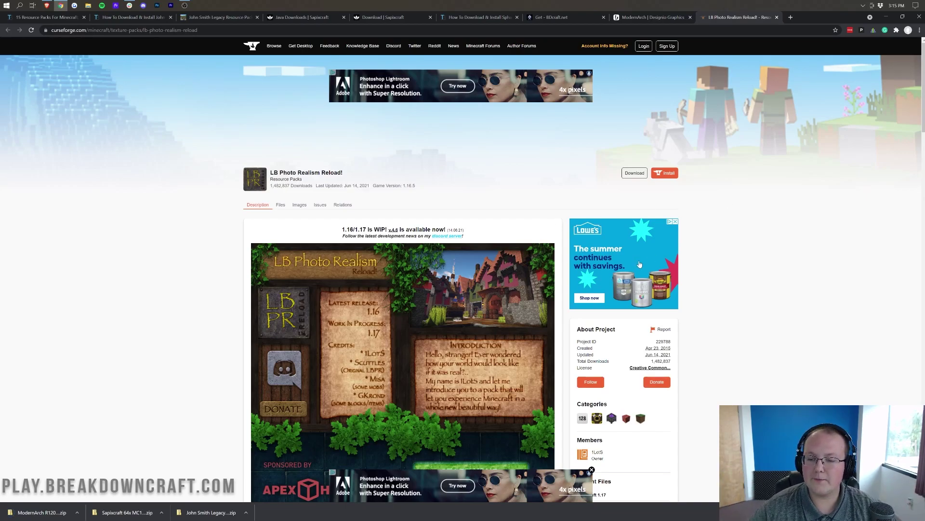
Download the Minecraft 1.17 LB Photo Realism Reload file, then return to the BDcraft download
scroll(639, 264, "down", 7)
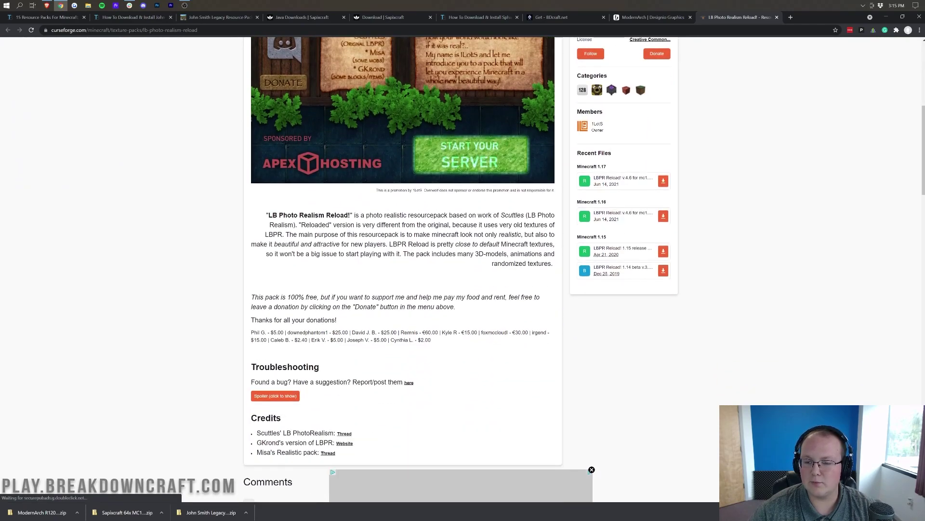
triple_click(595, 167)
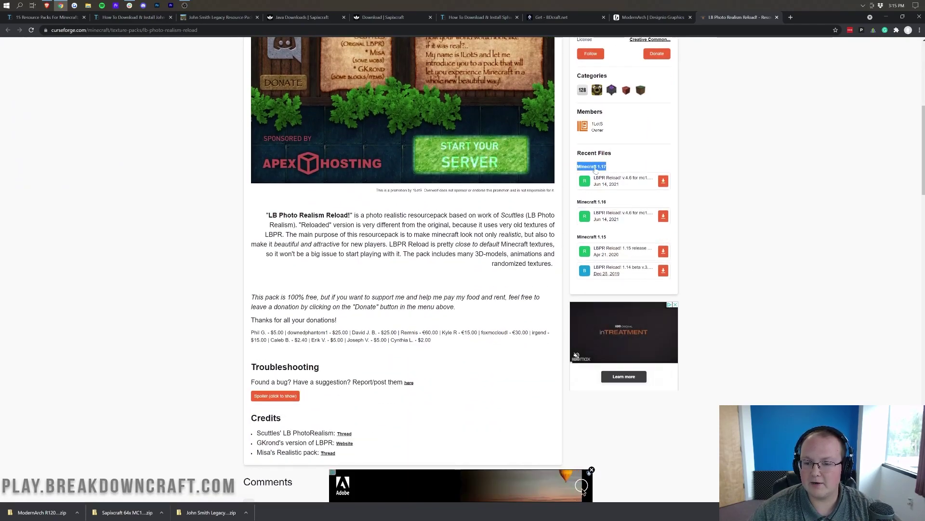
left_click(663, 180)
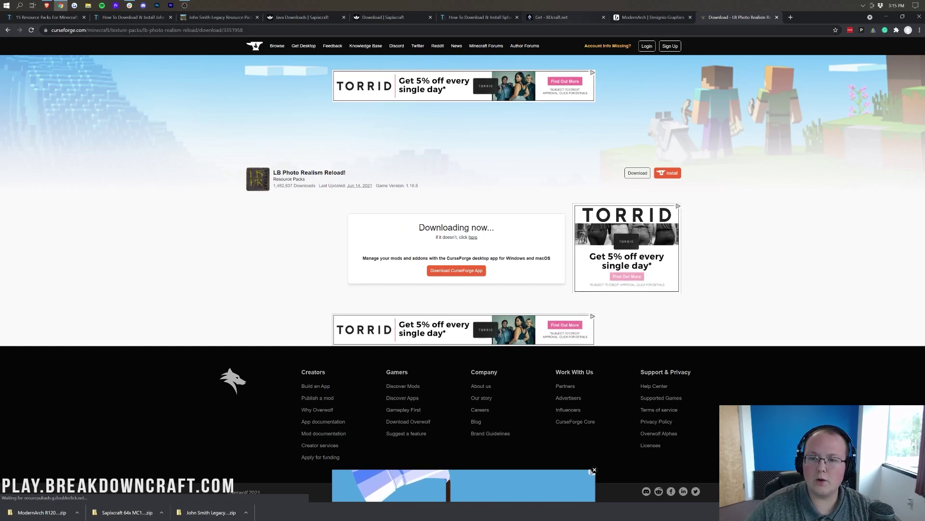
left_click(554, 18)
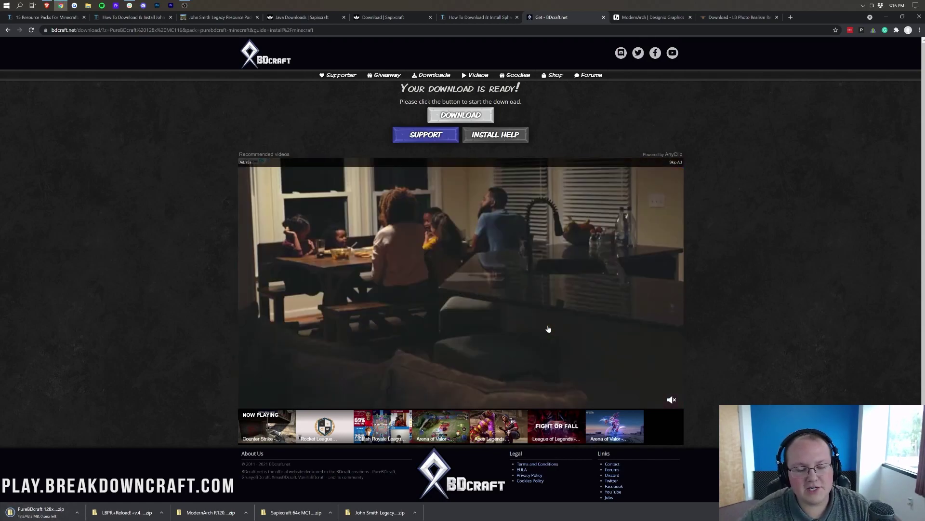
Minimize Chrome, refresh the desktop, and group the John Smith Legacy, Sapixcraft and PureBDcraft zips at the top
left_click(888, 18)
right_click(302, 134)
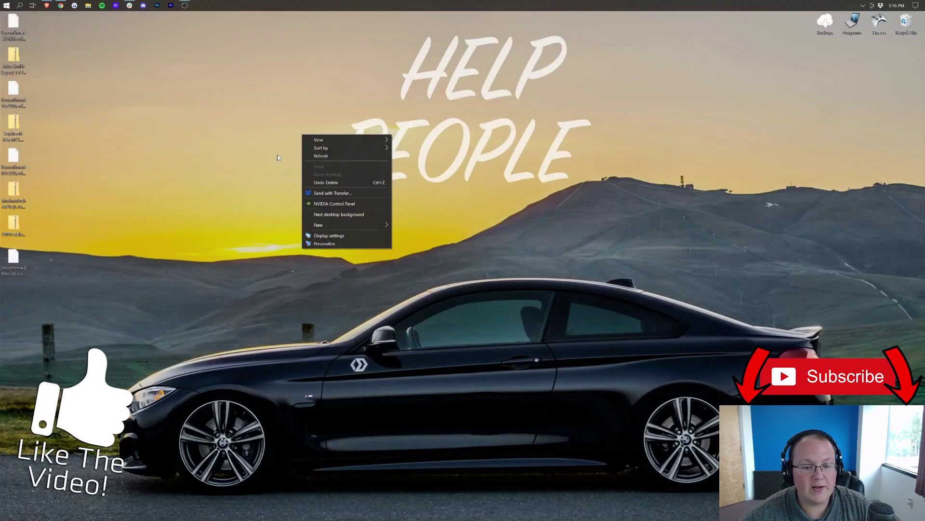
left_click(321, 155)
left_click_drag(14, 57, 284, 57)
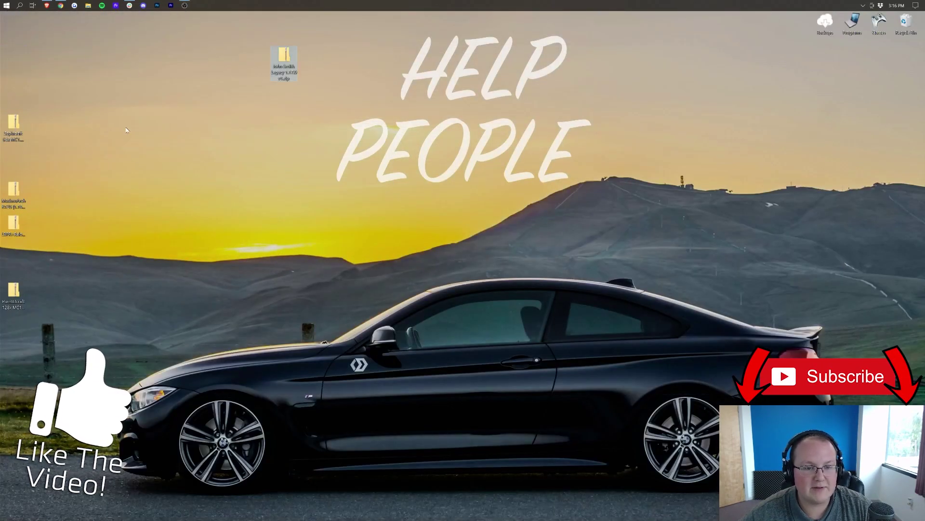
left_click_drag(13, 126, 311, 58)
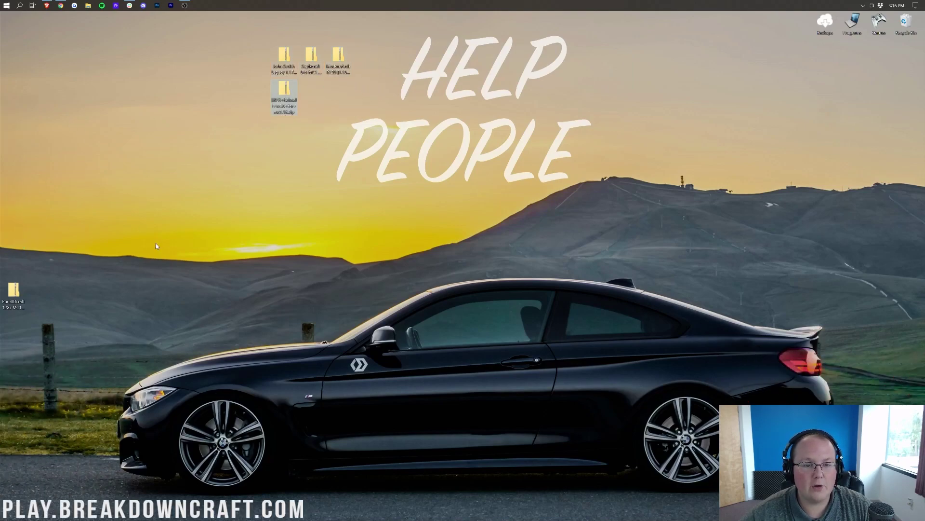
left_click_drag(377, 107, 349, 107)
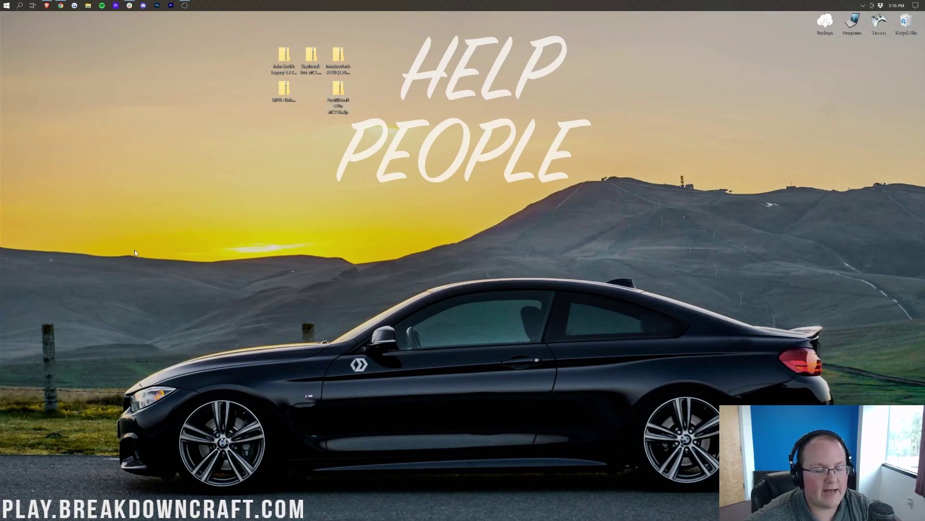
Search the Start menu for winrar, then start Minecraft Java Edition 1.17.1 with PLAY
left_click(6, 5)
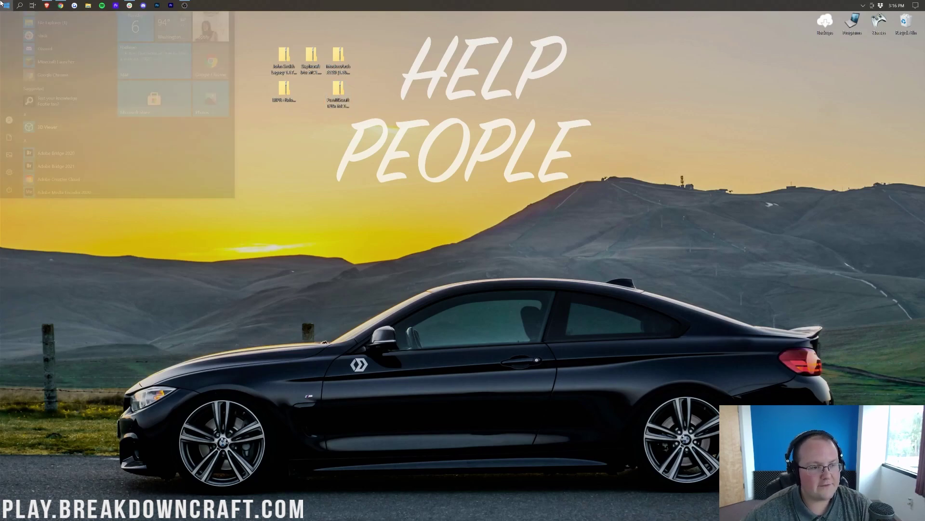
type("winrar")
left_click(1, 2)
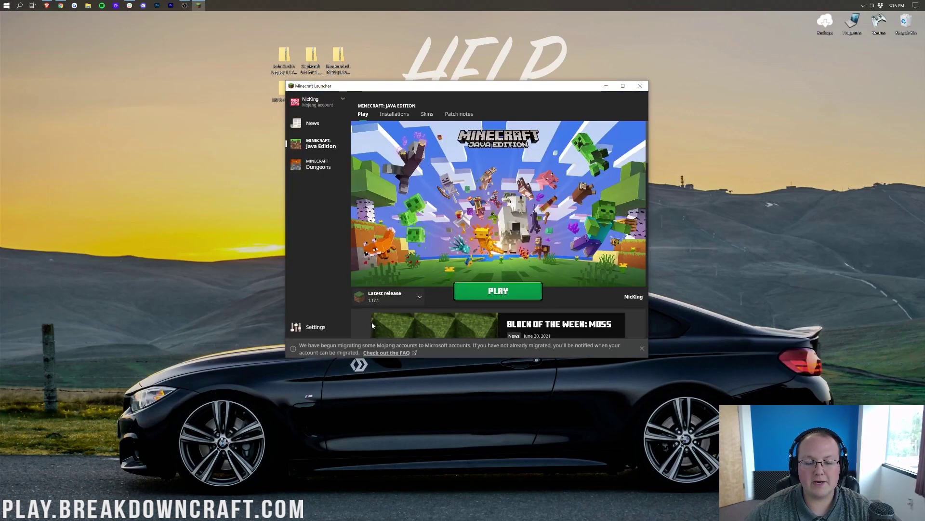
left_click(498, 292)
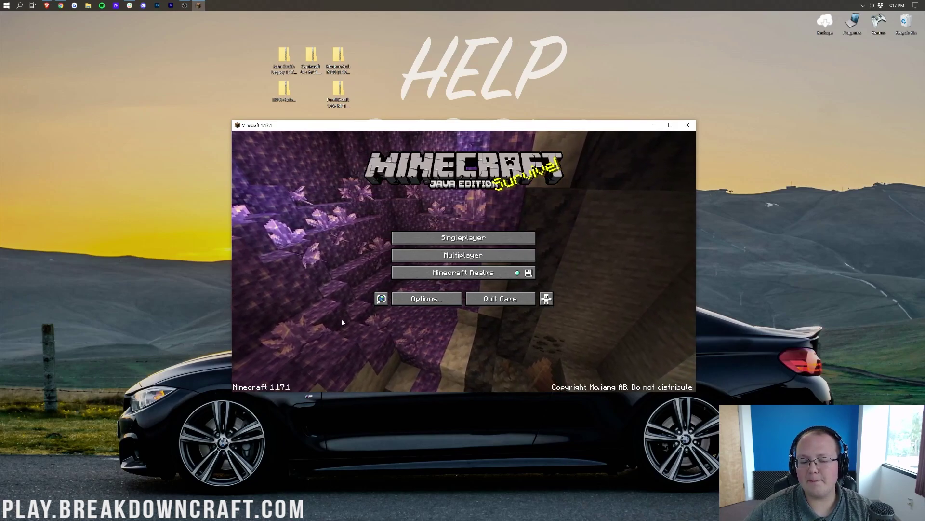
Open the resourcepacks folder via Options and Resource Packs, and reposition its window
left_click(433, 301)
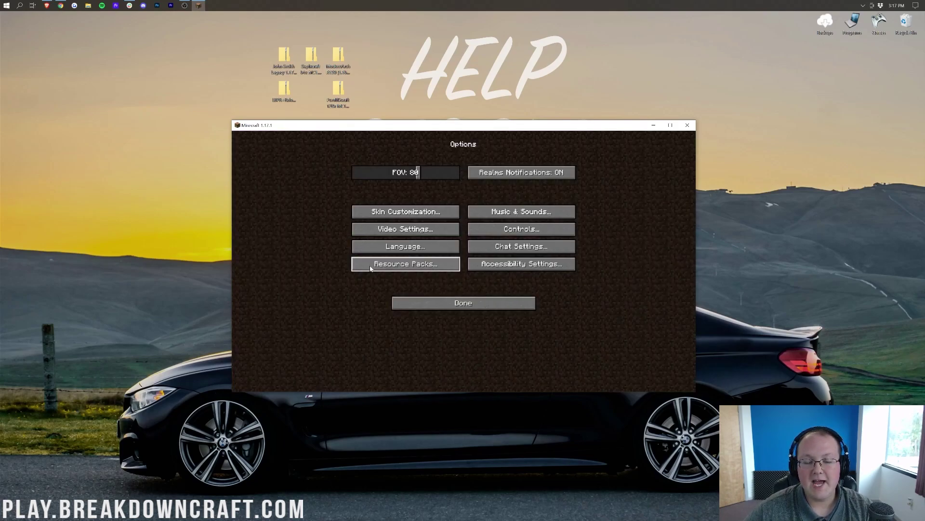
left_click(464, 302)
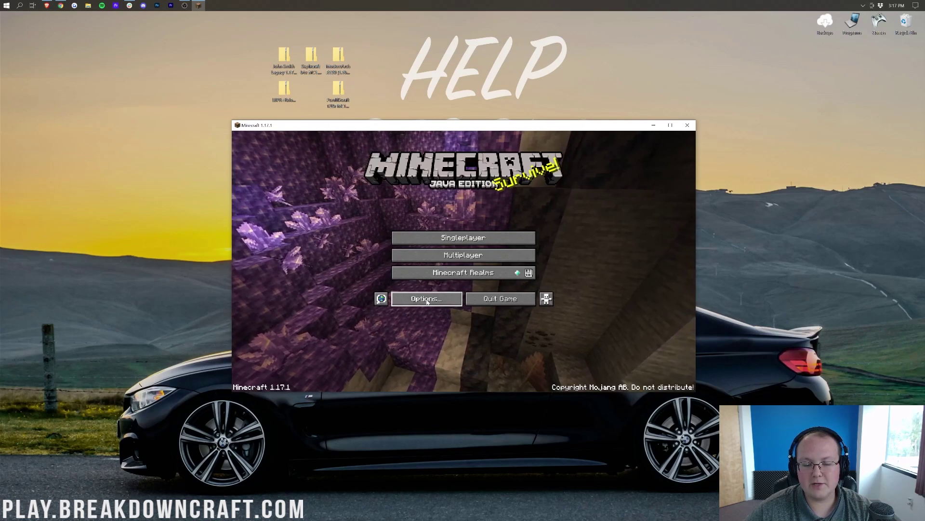
left_click(424, 300)
left_click(409, 263)
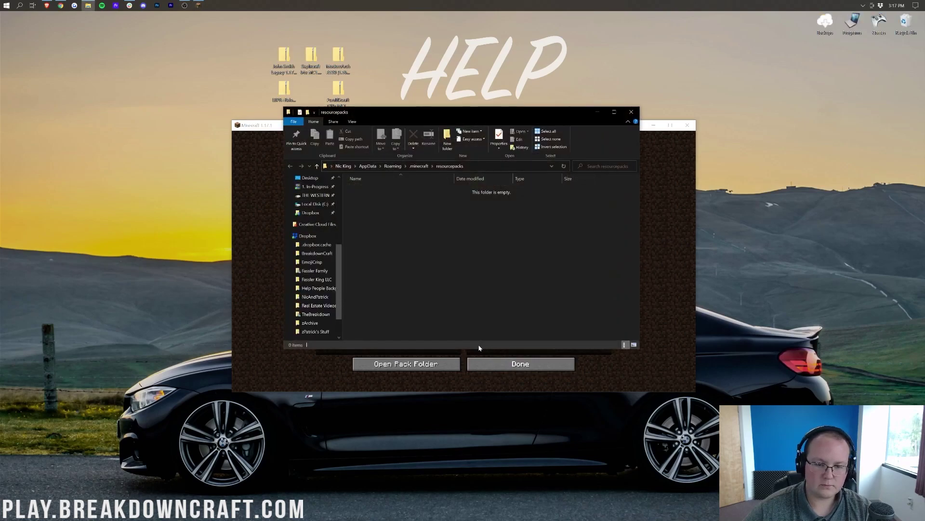
left_click_drag(354, 114, 278, 60)
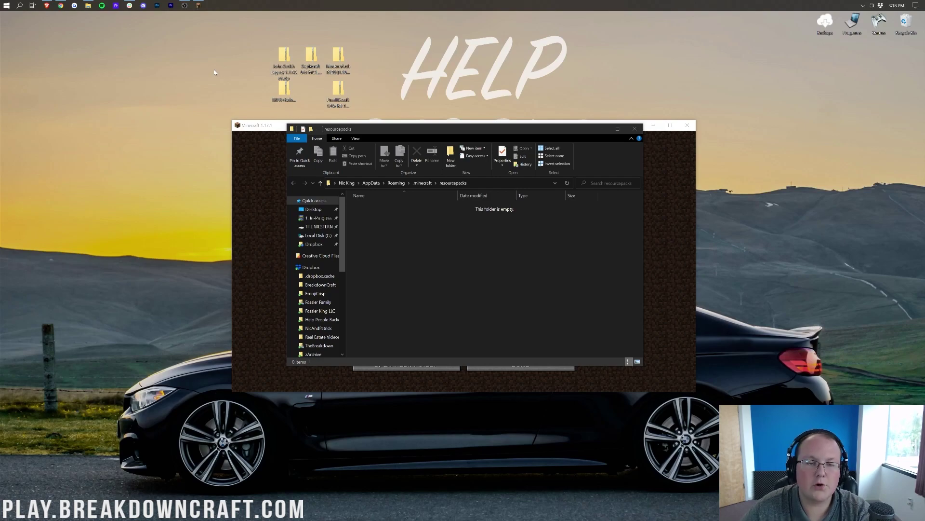
Open the Downloads folder and drag the five desktop pack zips over it
left_click(1, 3)
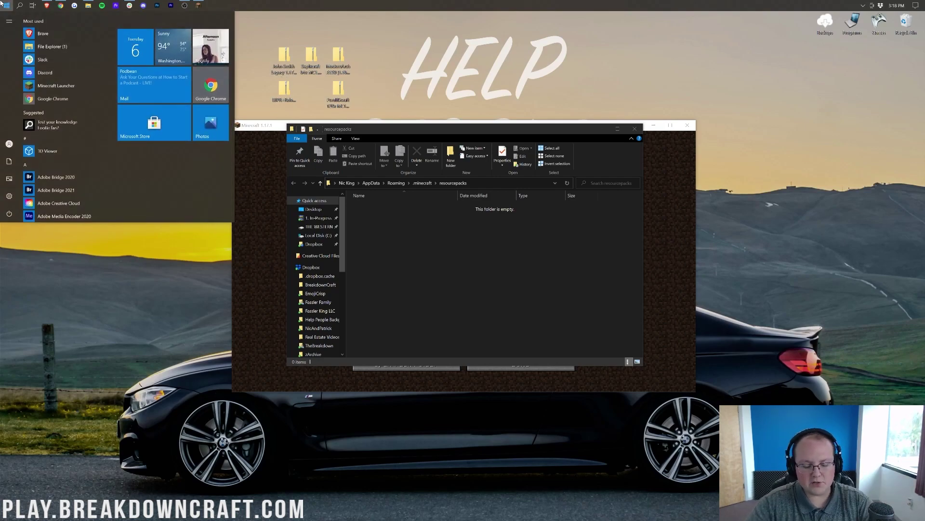
type("downl")
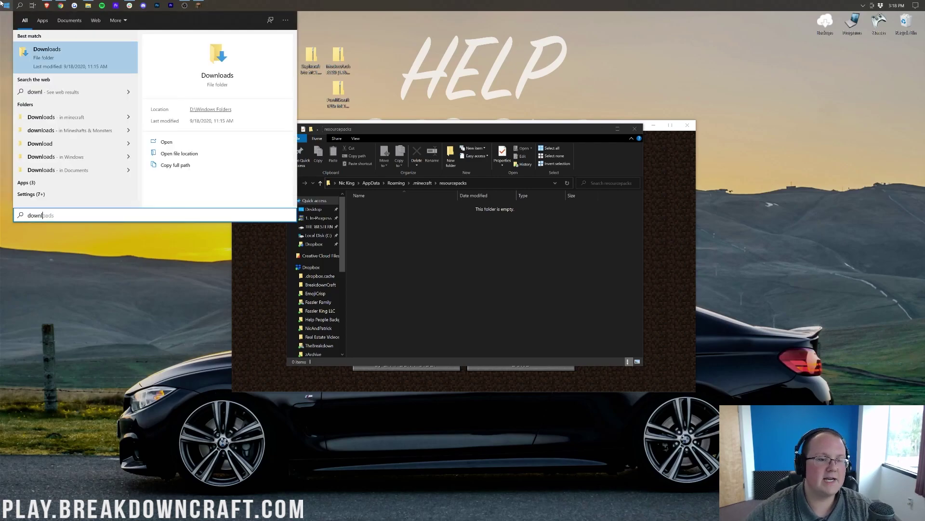
left_click(52, 62)
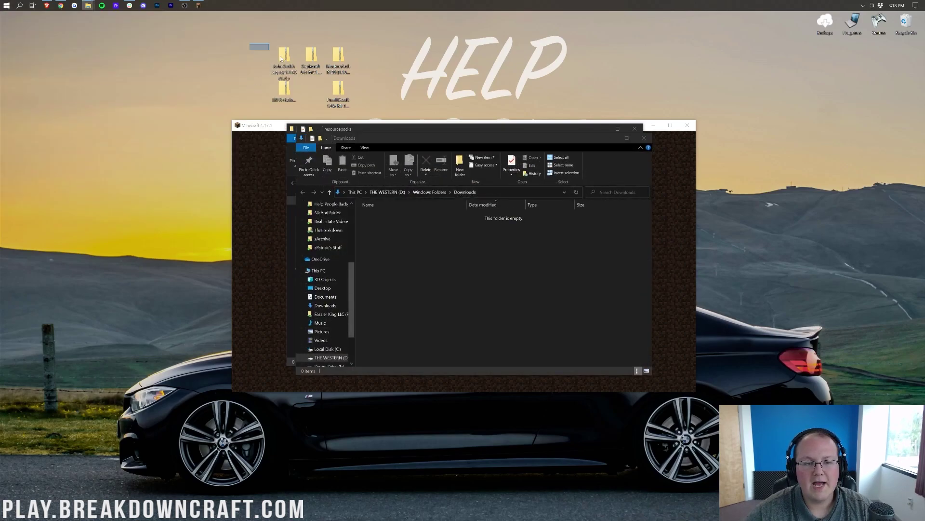
left_click_drag(250, 45, 342, 105)
left_click_drag(411, 256, 448, 274)
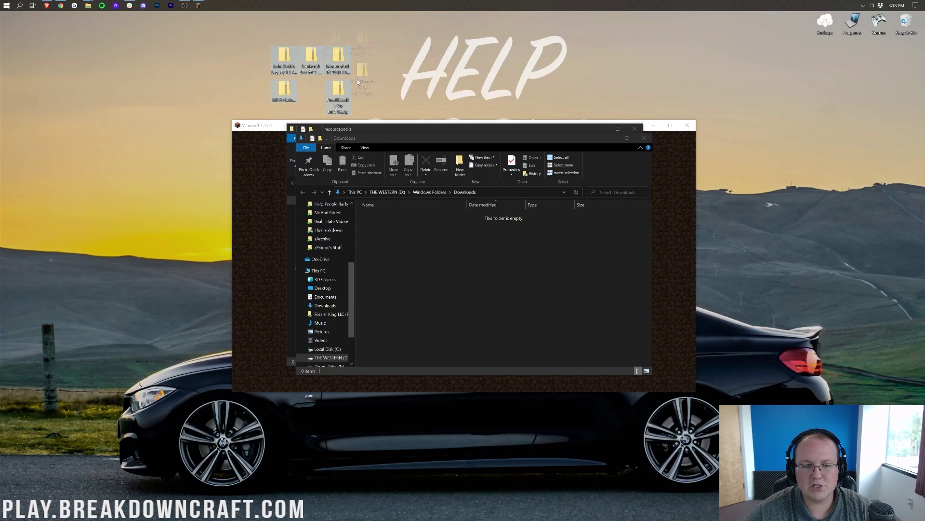
left_click(641, 141)
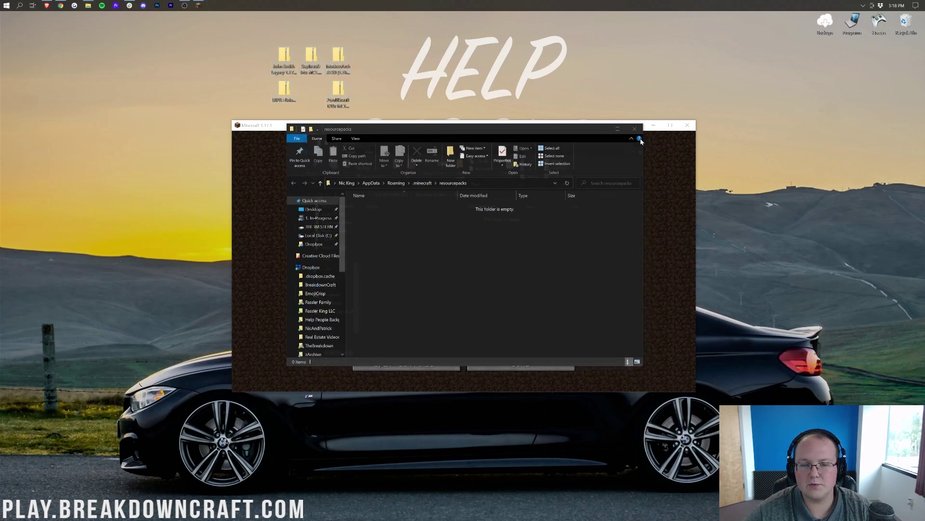
Reopen the game's resourcepacks folder and copy the five desktop pack zips into it
left_click(635, 129)
left_click(572, 366)
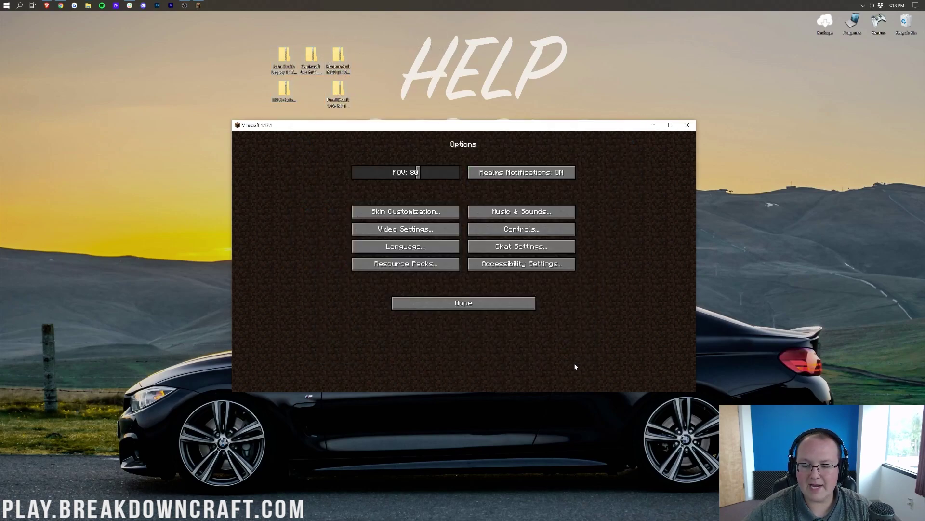
left_click(431, 300)
left_click(428, 298)
left_click(421, 264)
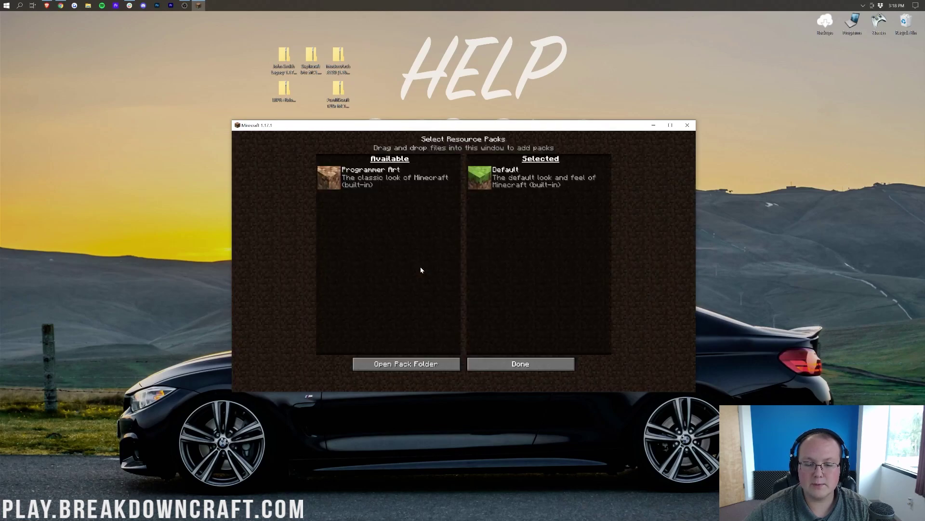
left_click(433, 369)
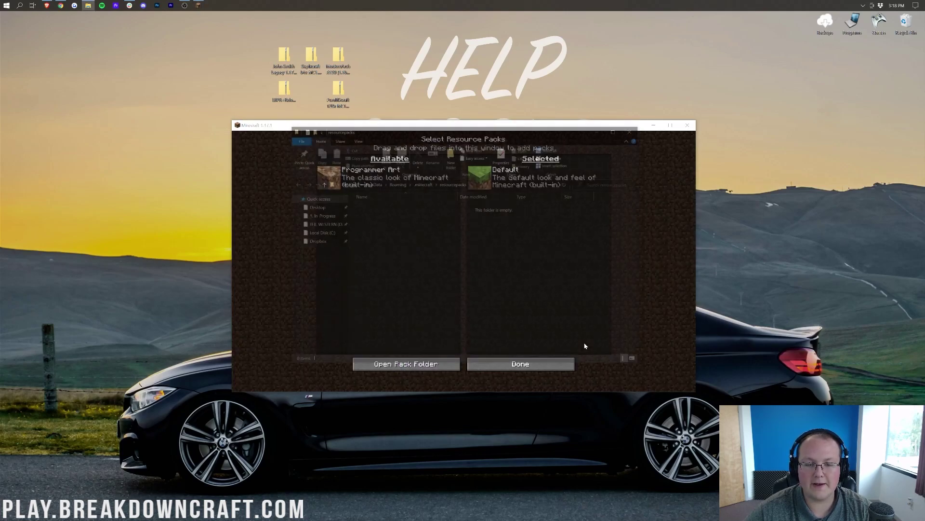
left_click_drag(373, 108, 278, 55)
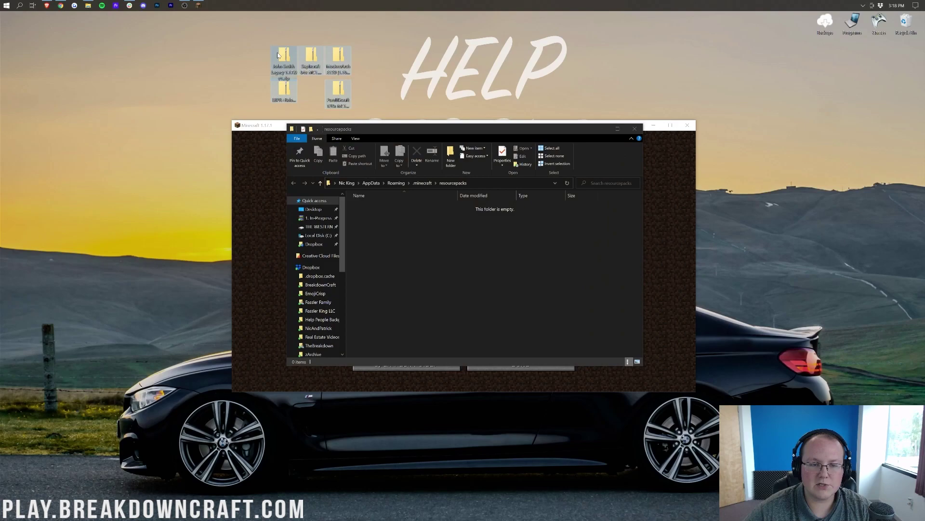
left_click_drag(628, 176, 376, 260)
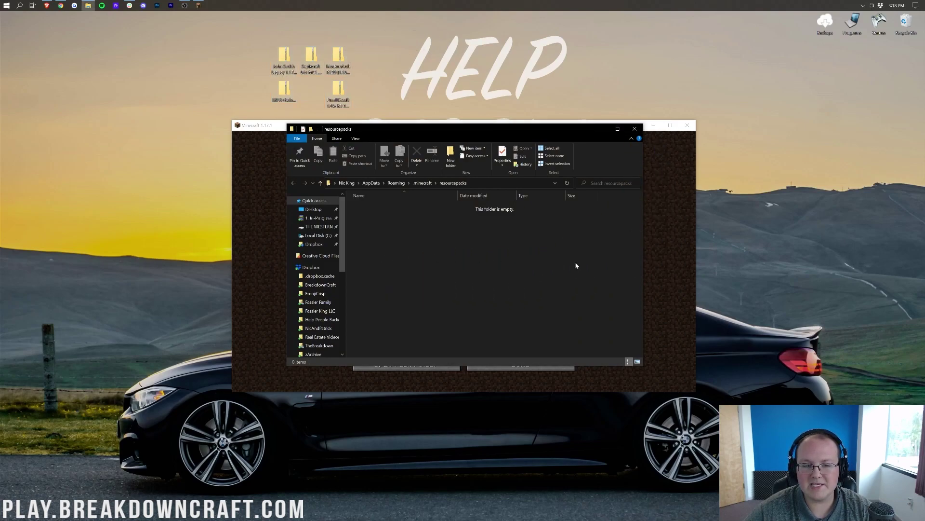
Move John Smith Legacy 1.17.0 into Selected above Default and apply it with Done
left_click(674, 272)
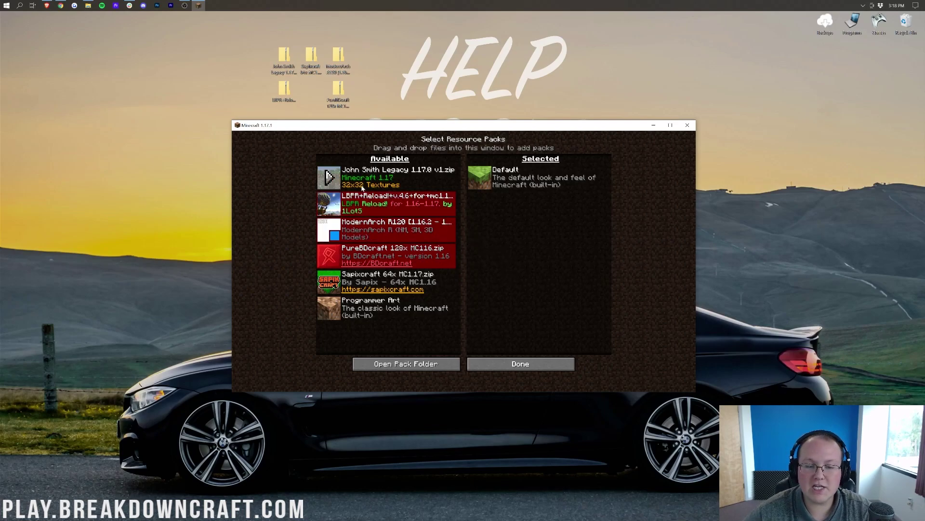
left_click(331, 178)
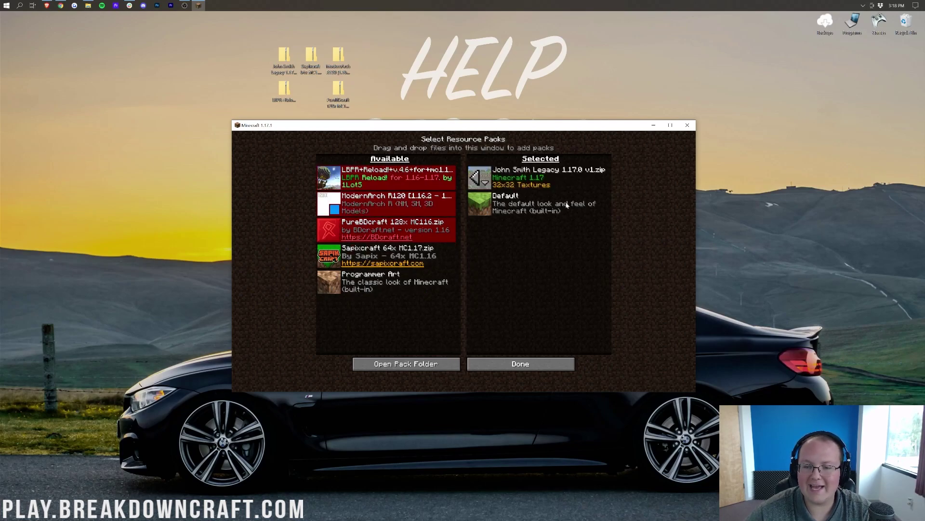
left_click(542, 364)
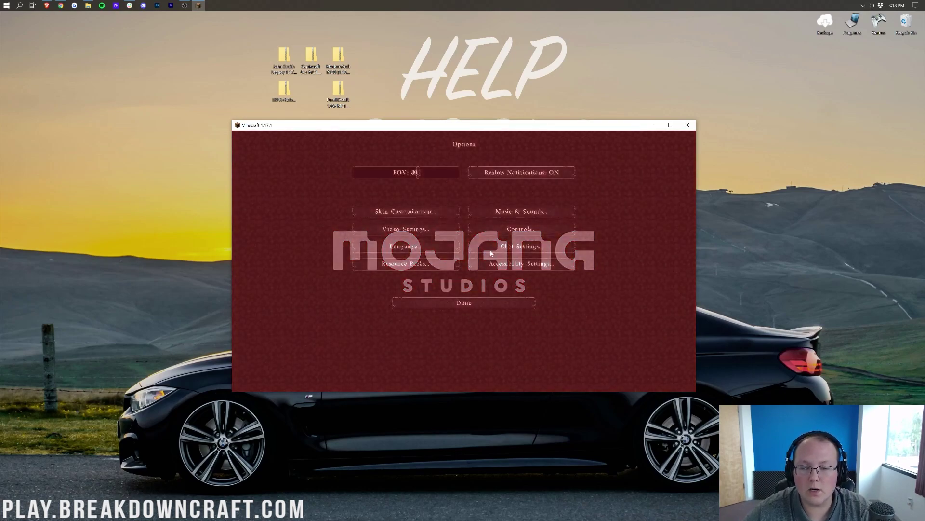
Return to the title menu and load the Nether Portal world from Singleplayer
left_click(479, 301)
left_click(456, 243)
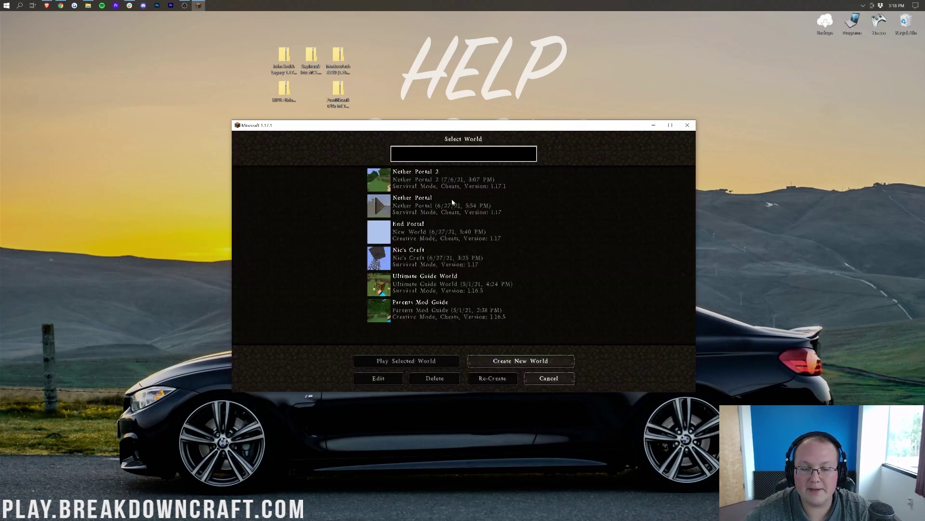
double_click(439, 200)
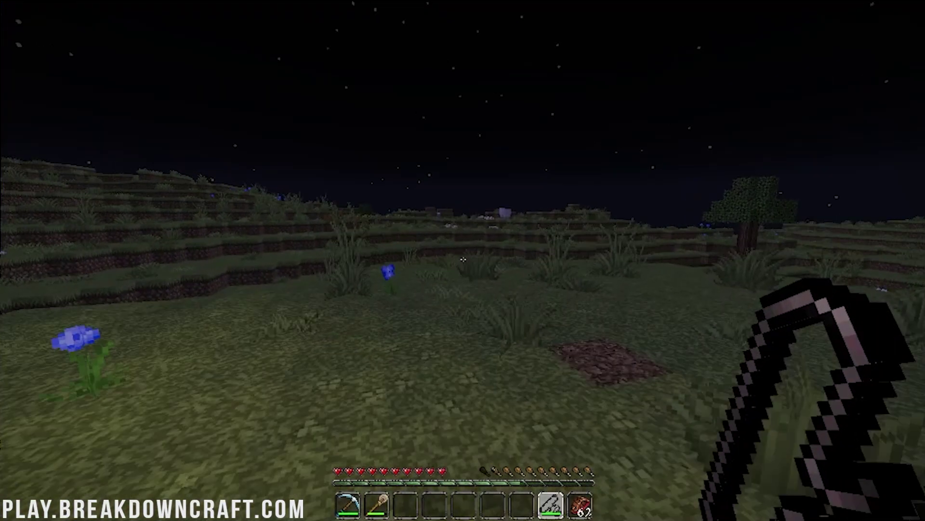
Set the world time to day with the /time command
key("slash")
type("tim")
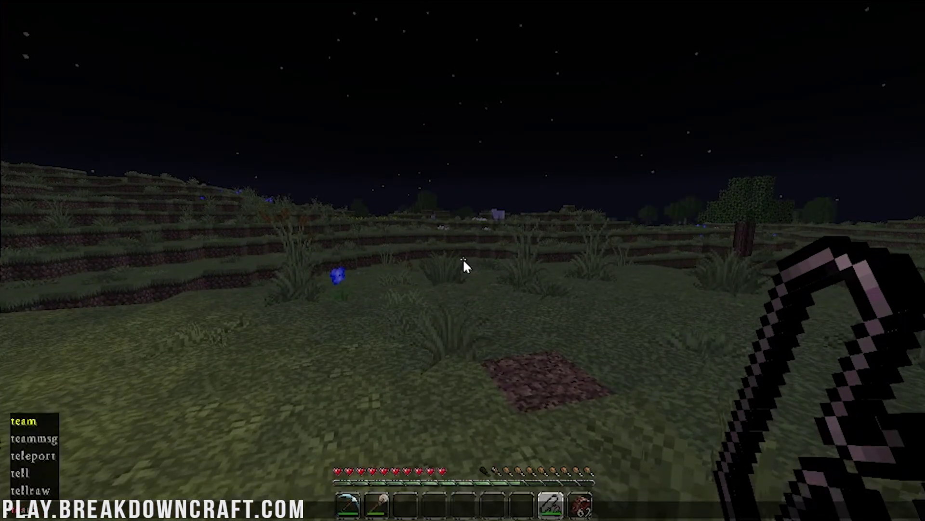
key("Return")
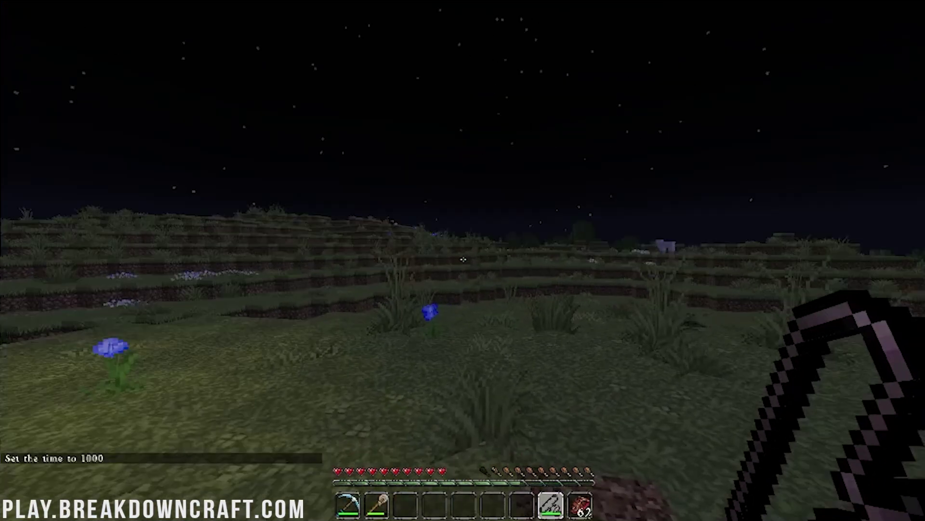
key("s")
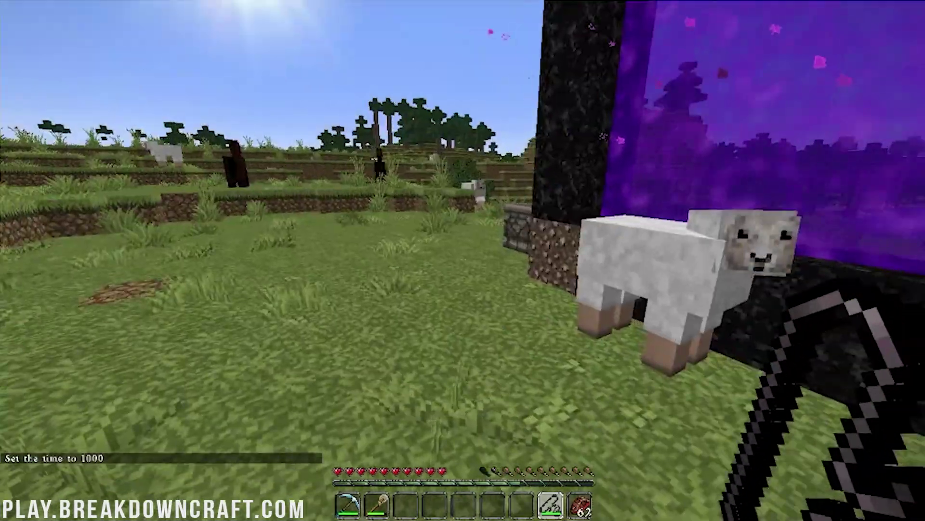
Switch to Creative with /gamemode creative, browse the creative inventory, then pause
key("e")
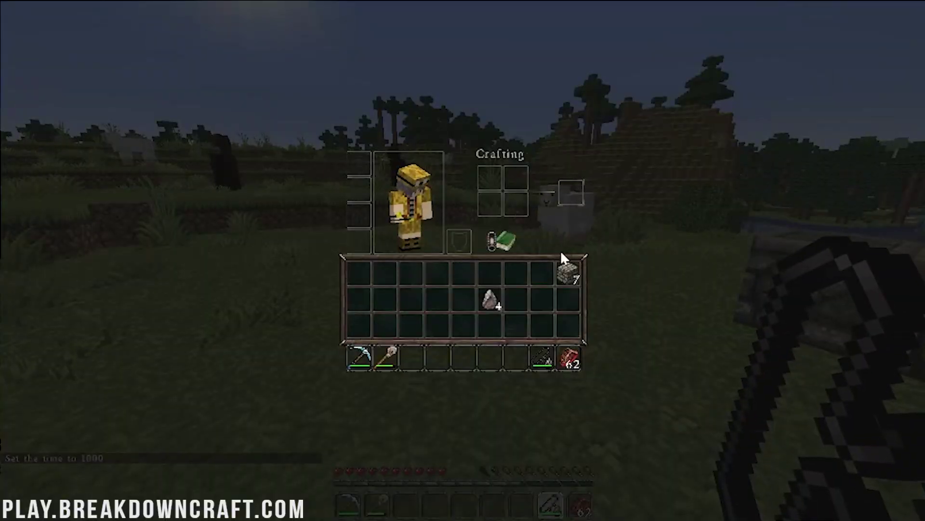
type("e/gamemode")
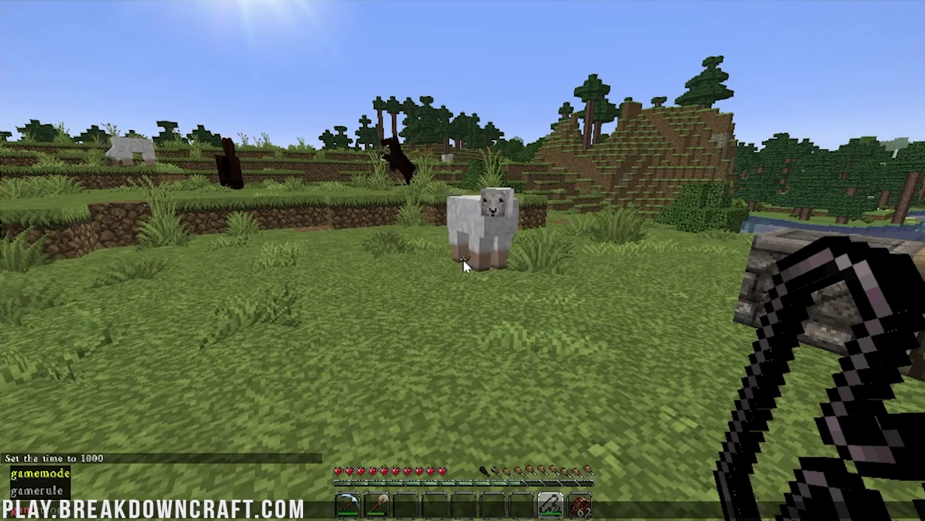
type(" creative")
key("Return")
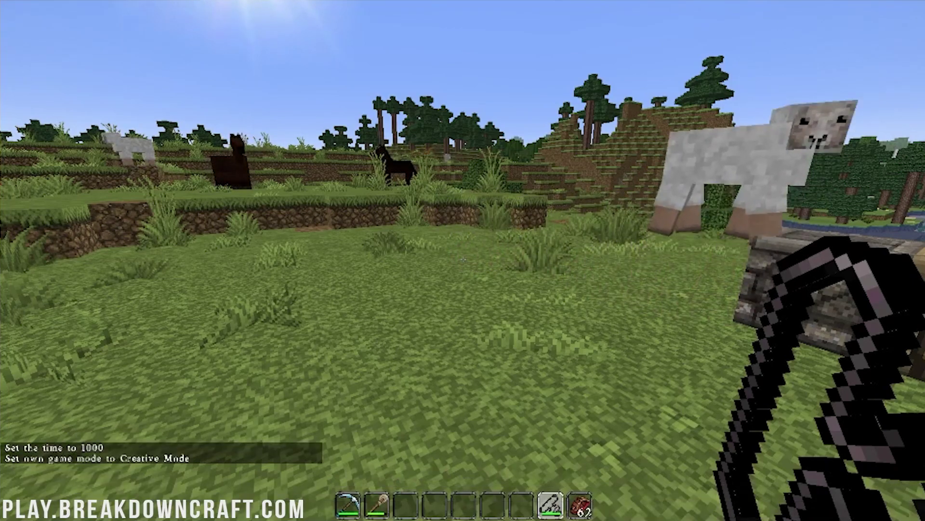
key("e")
scroll(482, 250, "down", 1)
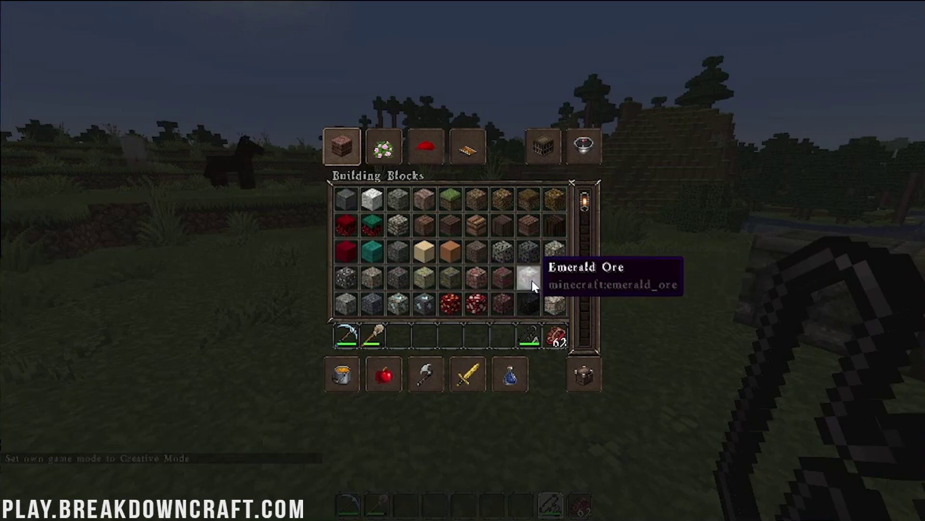
scroll(532, 282, "up", 1)
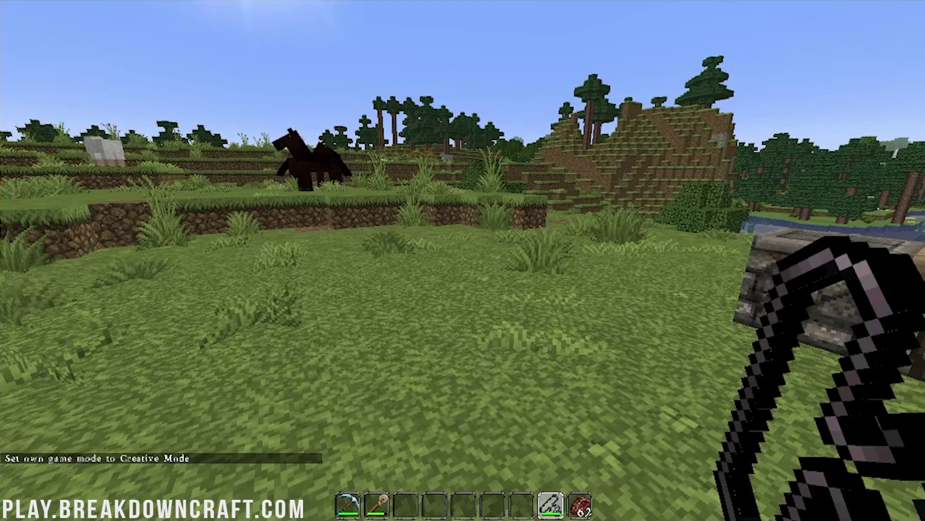
key("Escape")
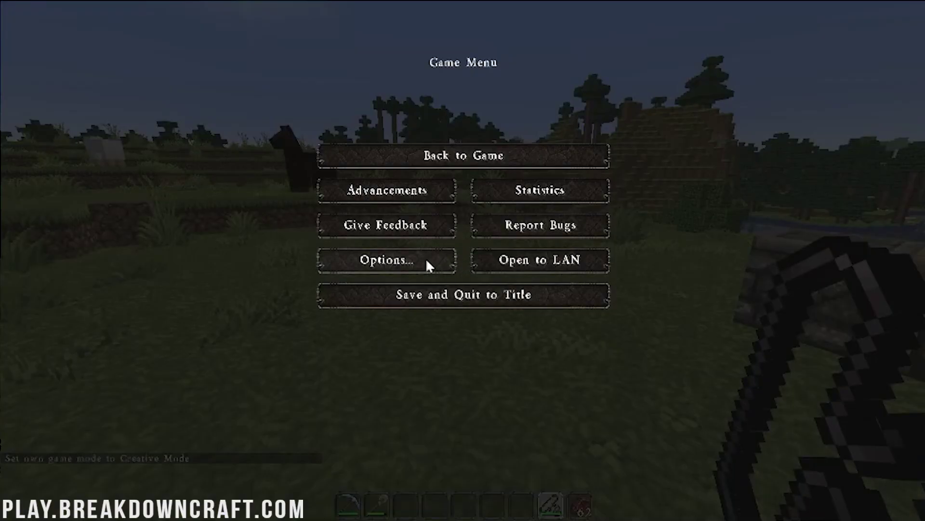
Replace John Smith Legacy with ModernArch R120, accepting the older-version warning, and return to the world
left_click(428, 267)
left_click(395, 270)
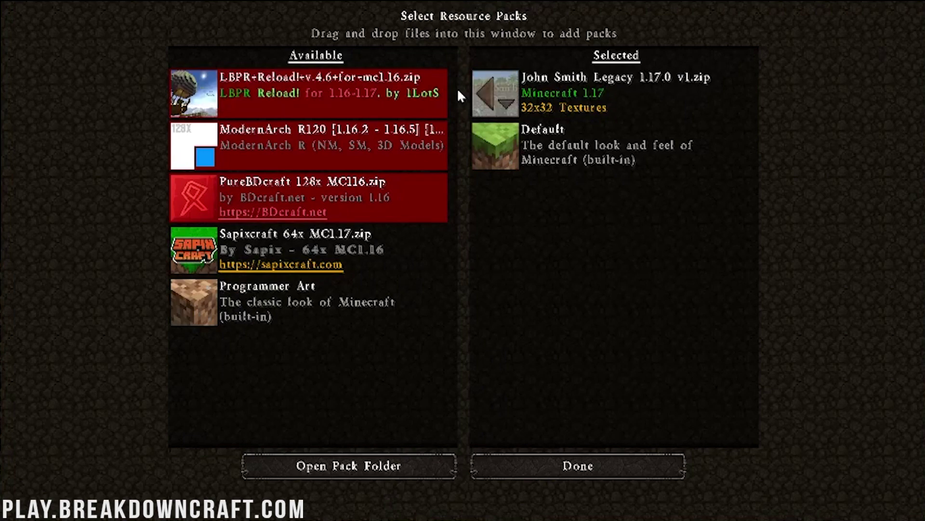
left_click(486, 89)
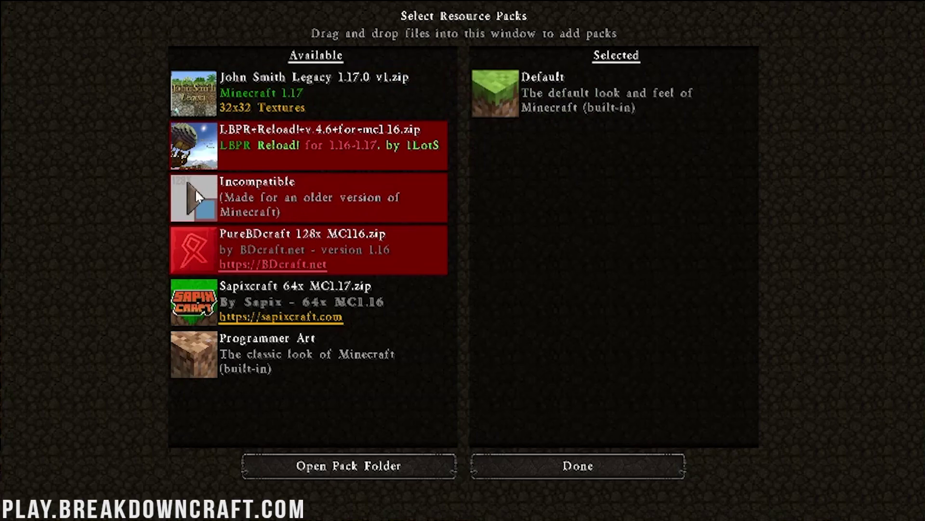
left_click(196, 192)
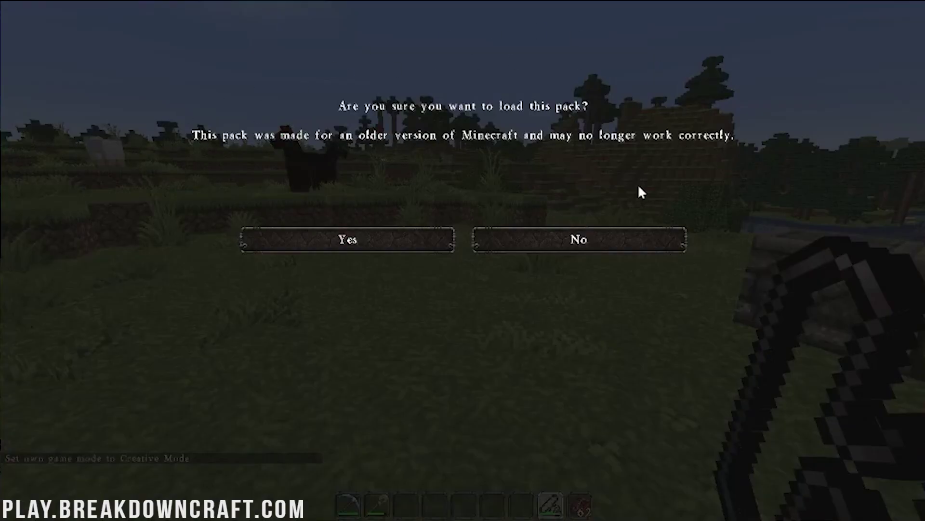
left_click(351, 236)
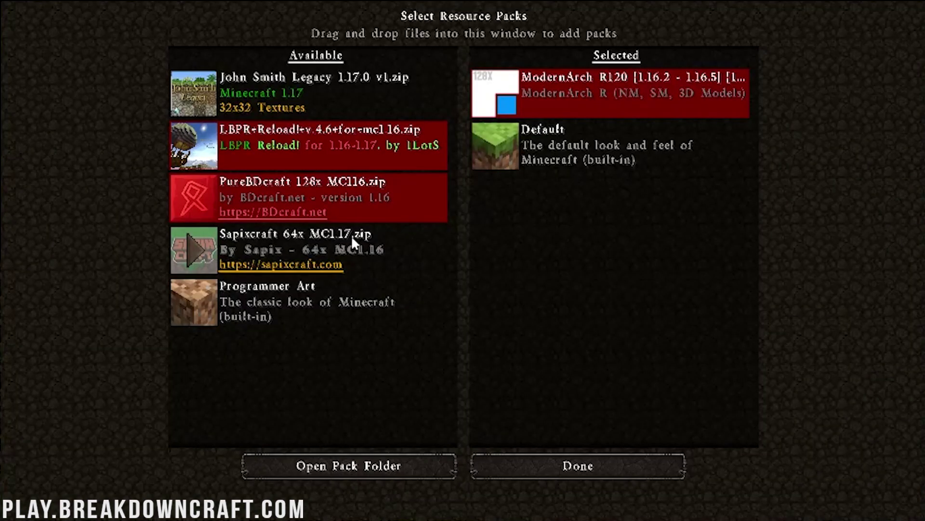
left_click(600, 471)
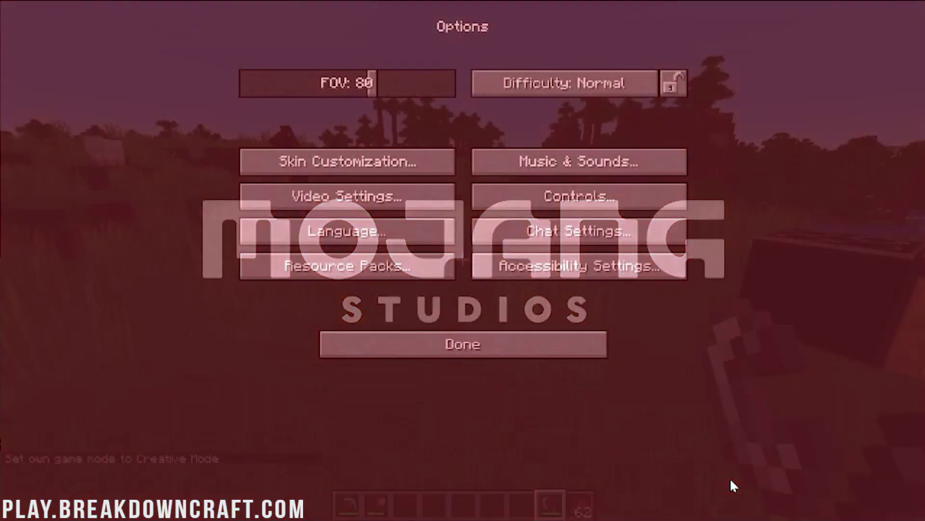
key("Escape")
key("Escape")
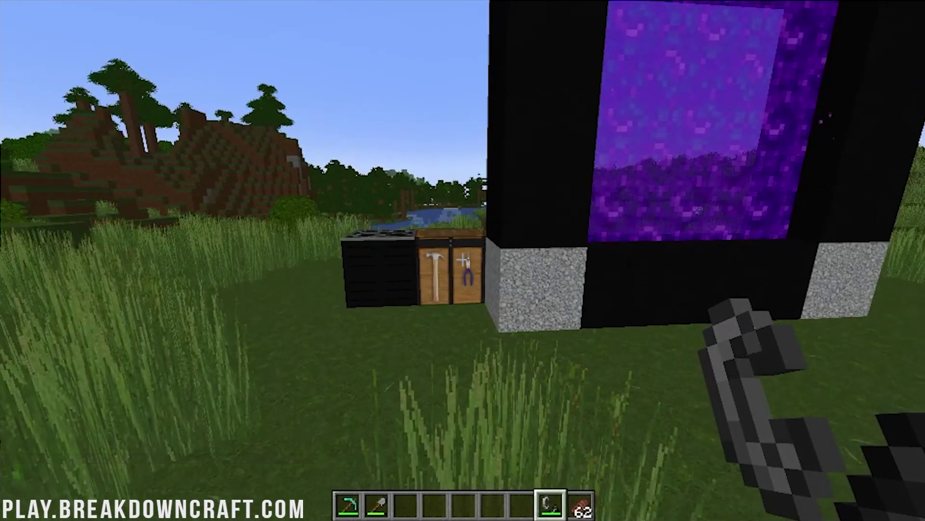
Place a Deepslate Gold Ore block on the grass and walk around it
key("s")
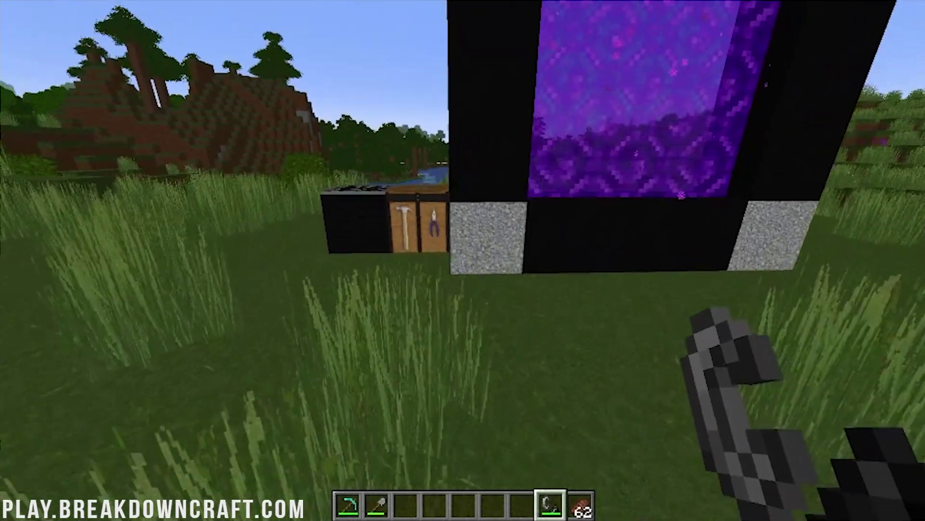
key("e")
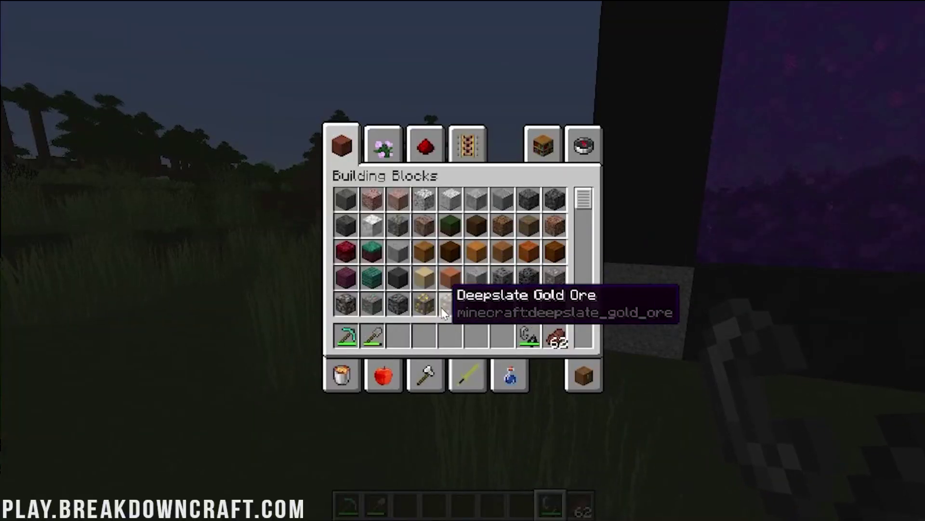
key("e")
scroll(462, 260, "up", 3)
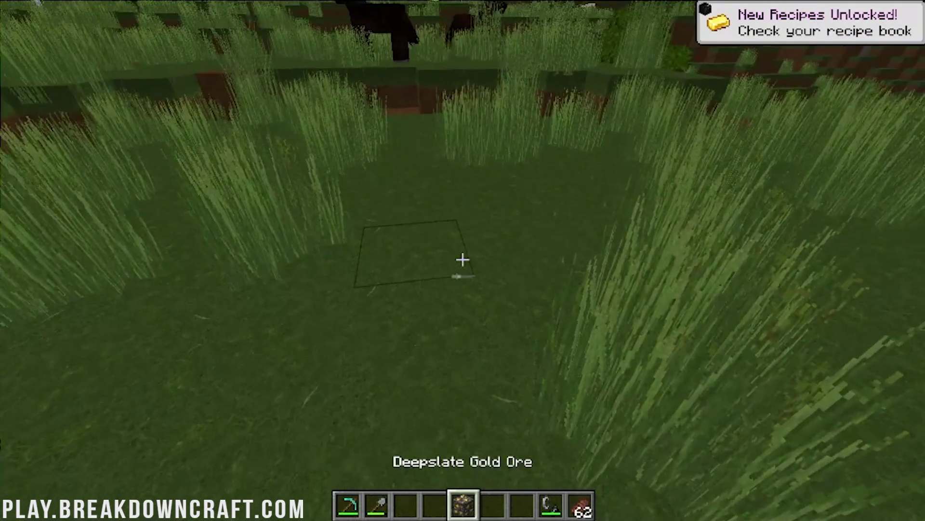
right_click(463, 261)
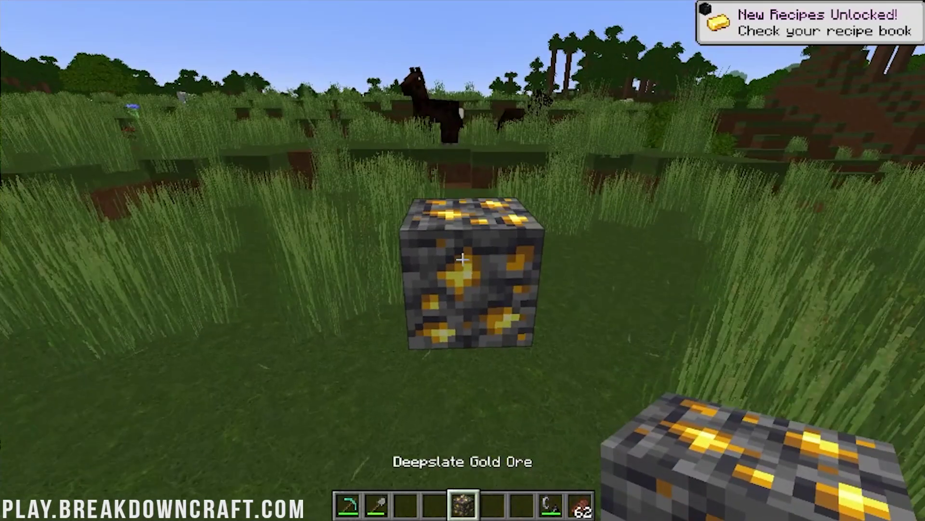
key("w")
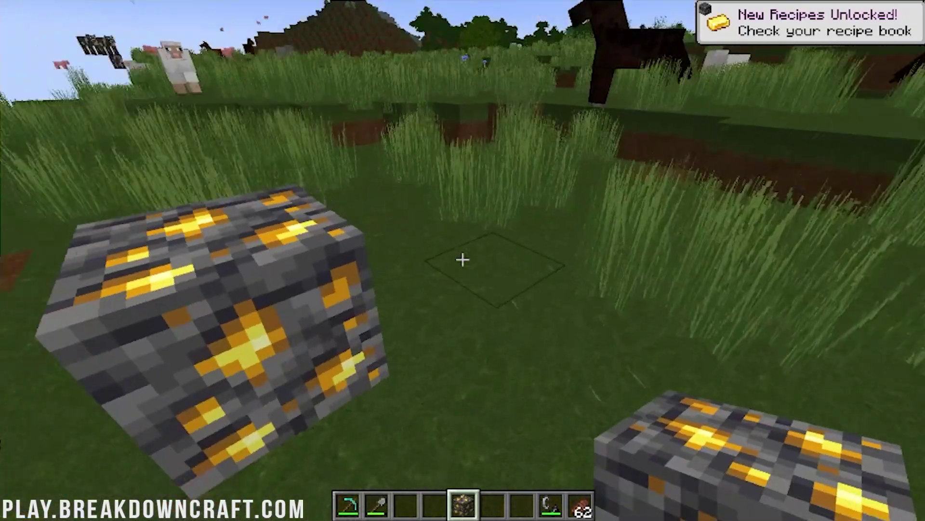
key("s")
key("w")
Place a Gold Ore block beside the deepslate ore, then break it
key("e")
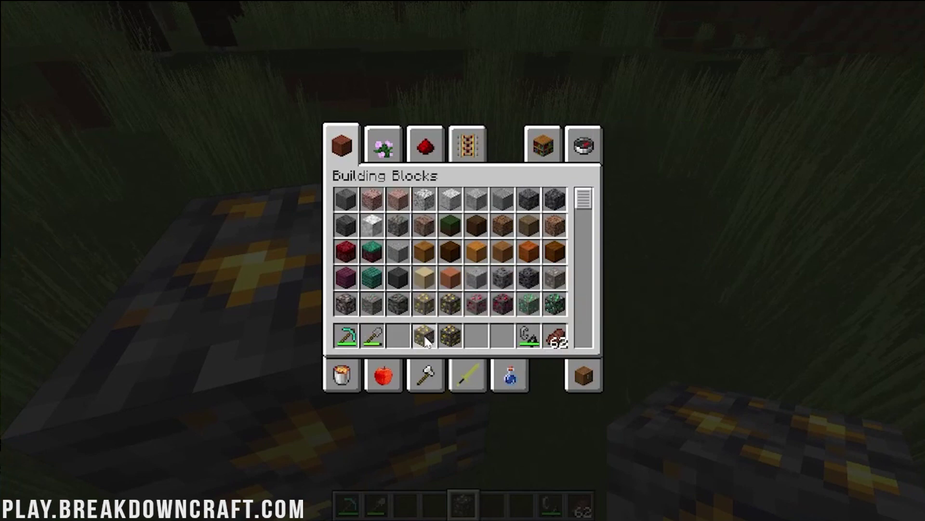
key("e")
key("4")
right_click(463, 260)
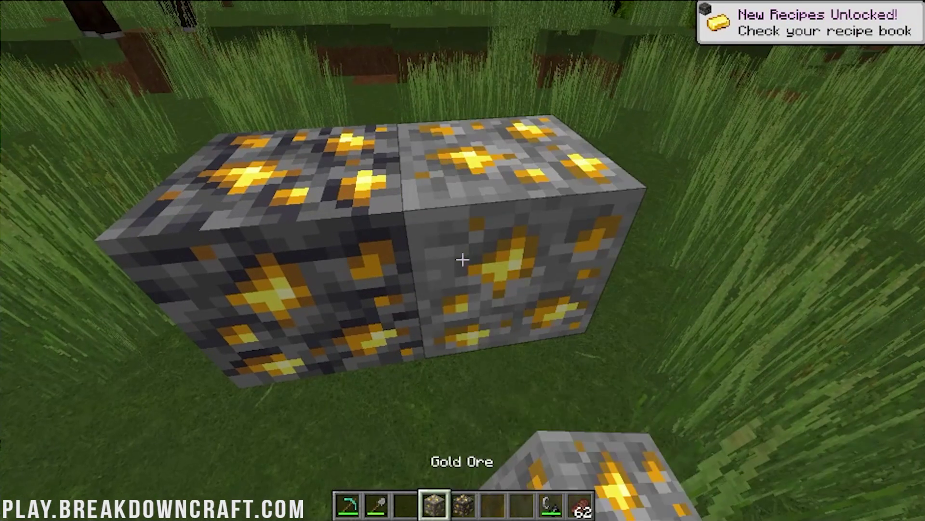
key("s")
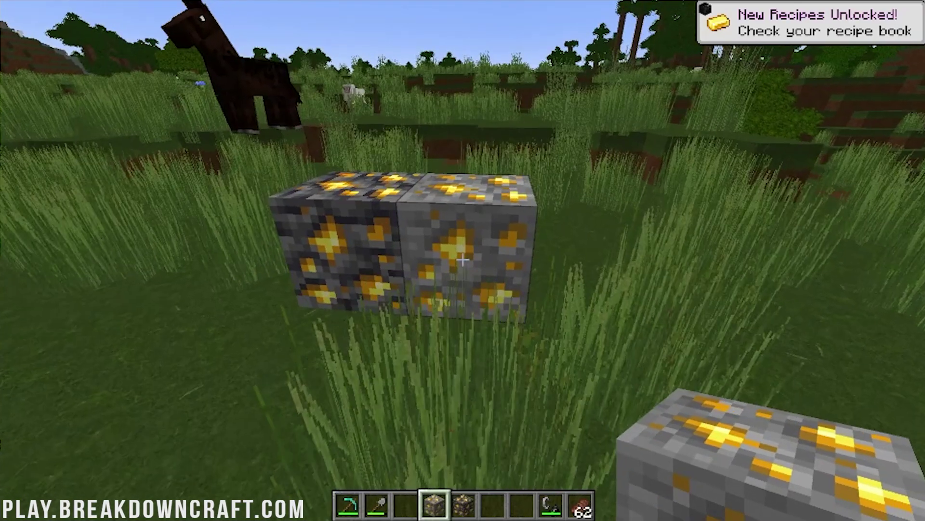
key("w")
left_click(463, 261)
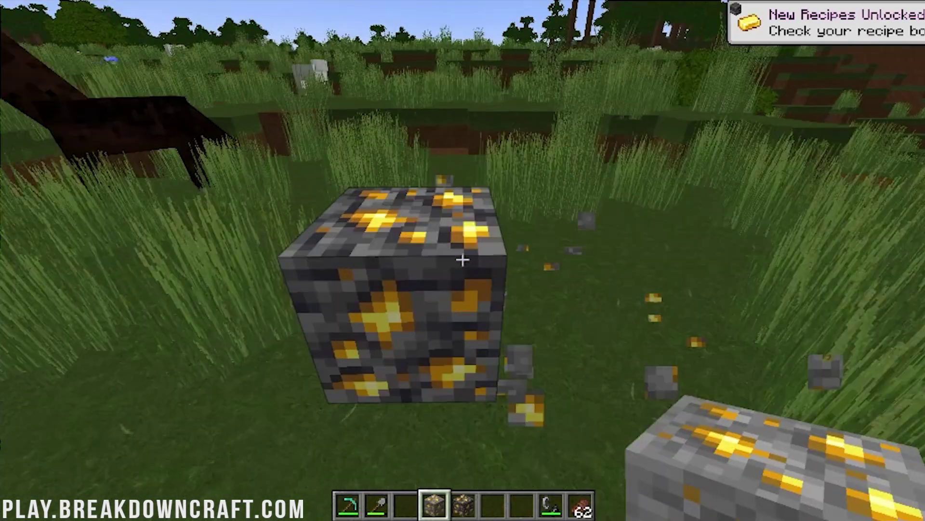
Pick the Gravel block into the hotbar and walk back to the deepslate gold ore
key("w")
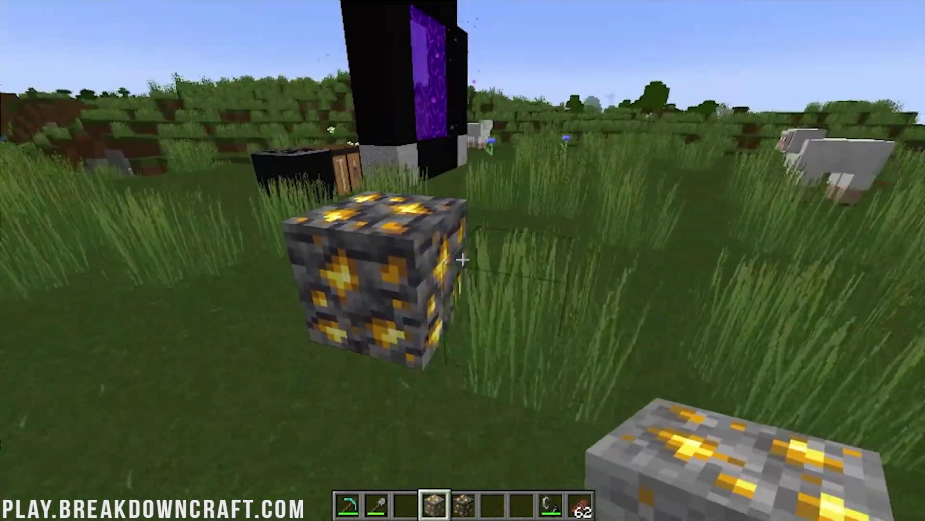
key("w")
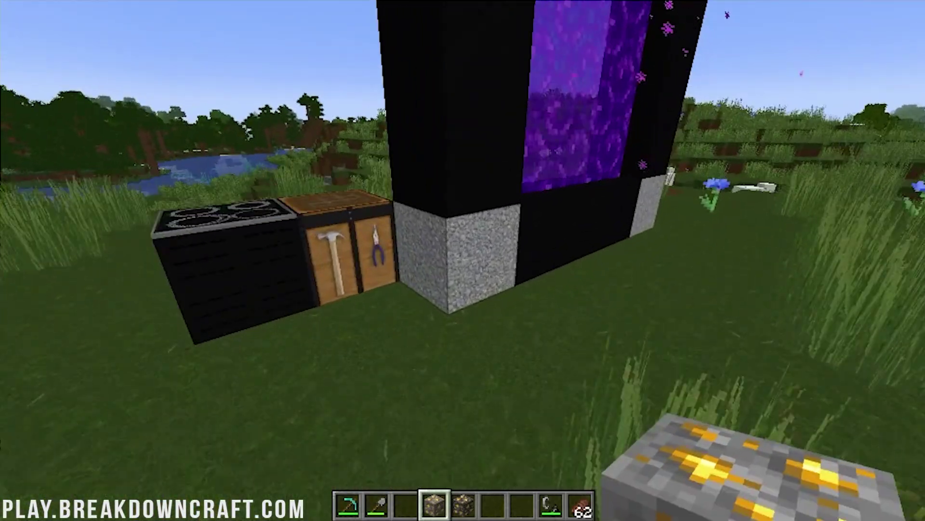
middle_click(463, 260)
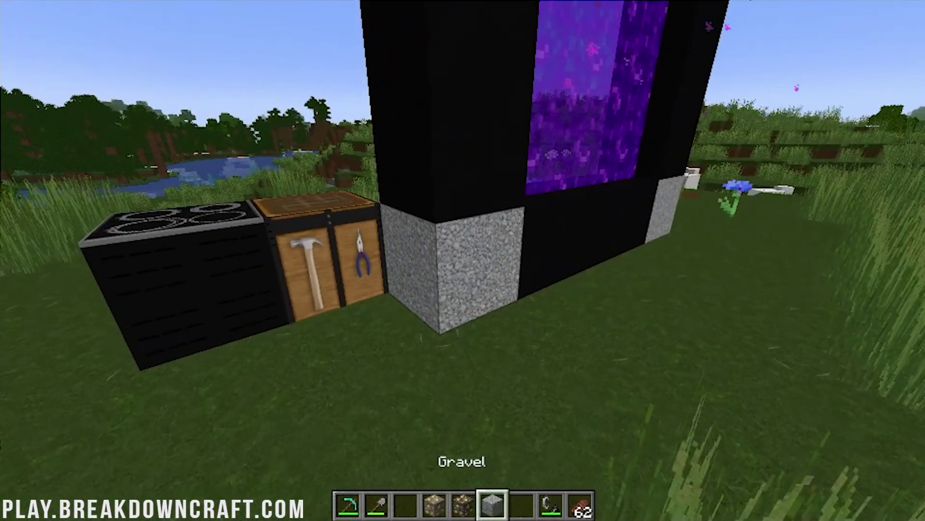
key("w")
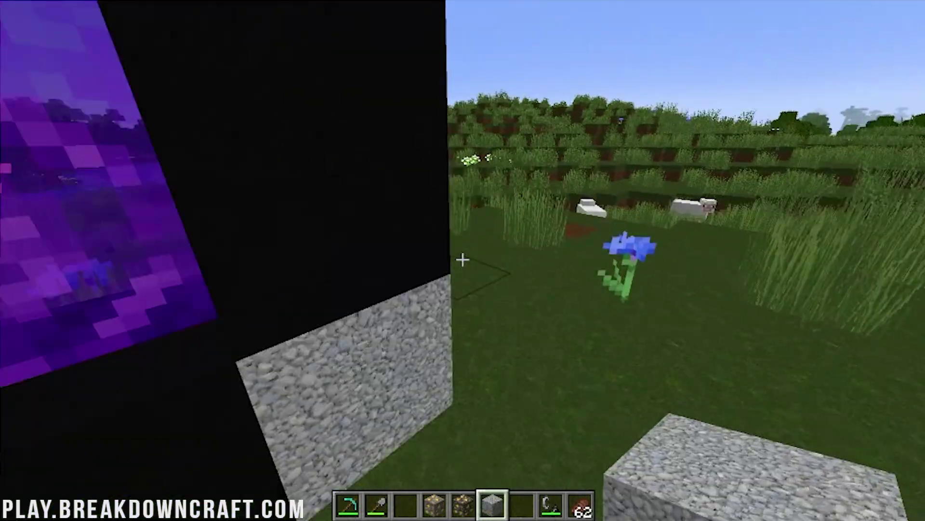
key("w")
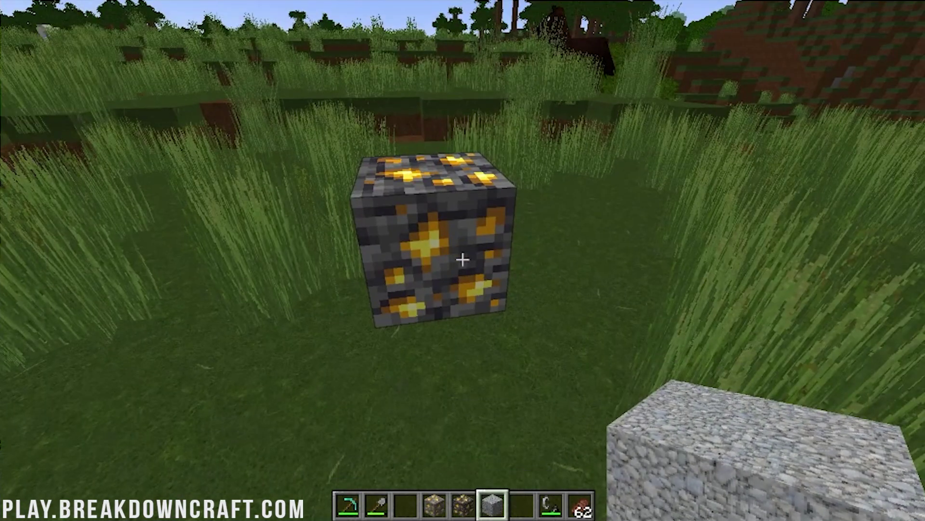
key("e")
scroll(554, 256, "down", 5)
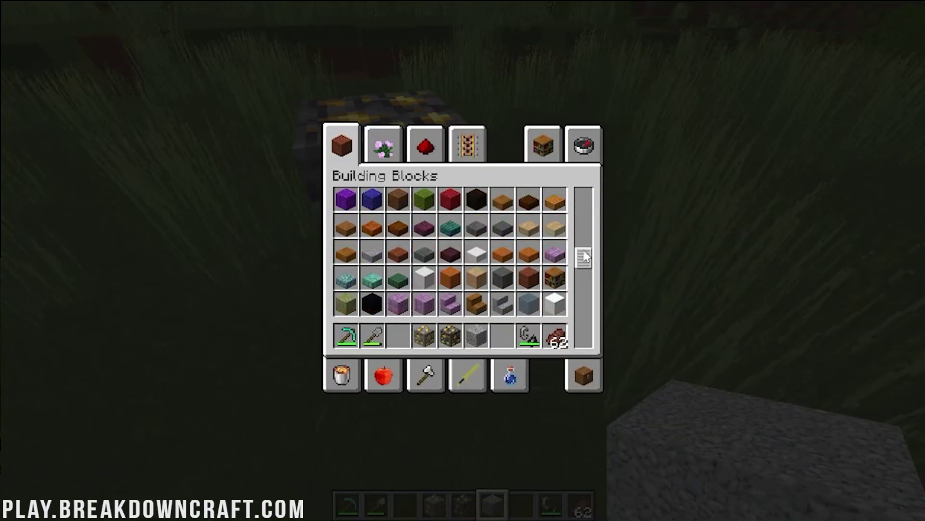
left_click_drag(585, 257, 580, 340)
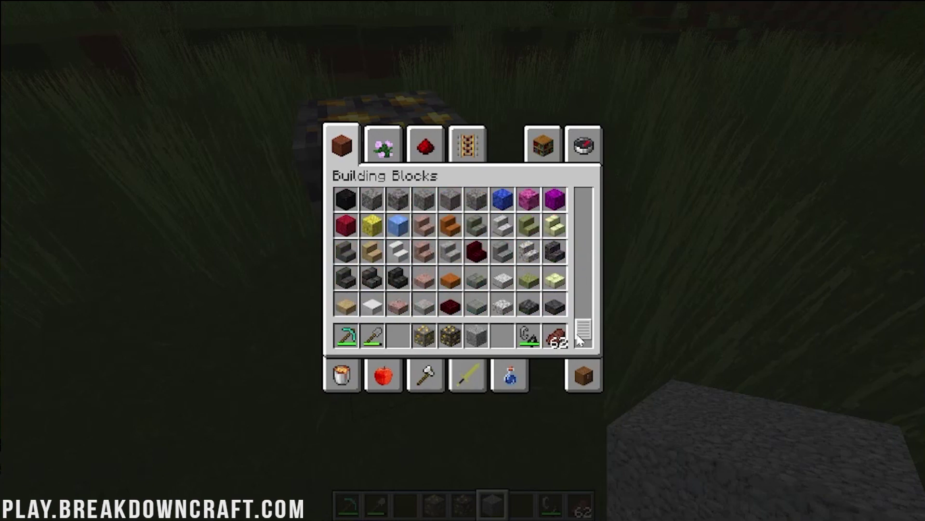
scroll(573, 235, "up", 8)
left_click(583, 145)
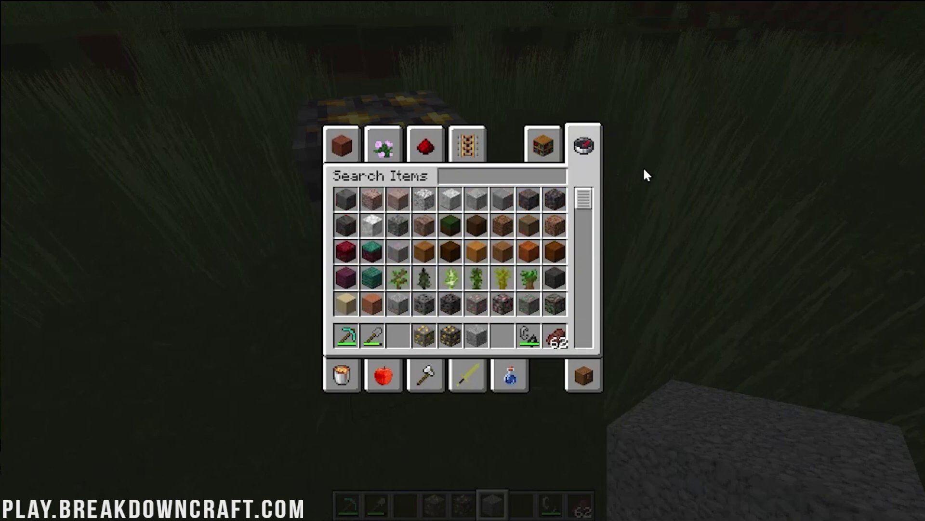
key("e")
key("s")
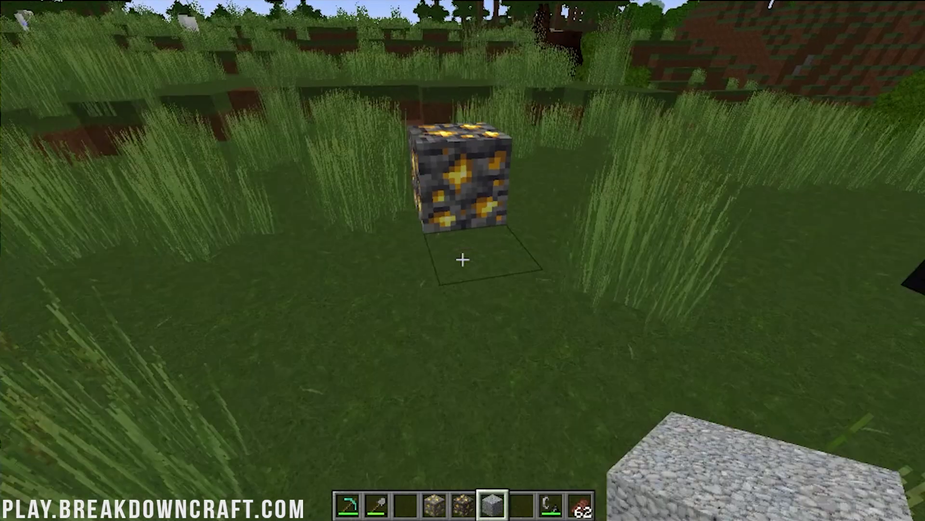
key("w")
key("s")
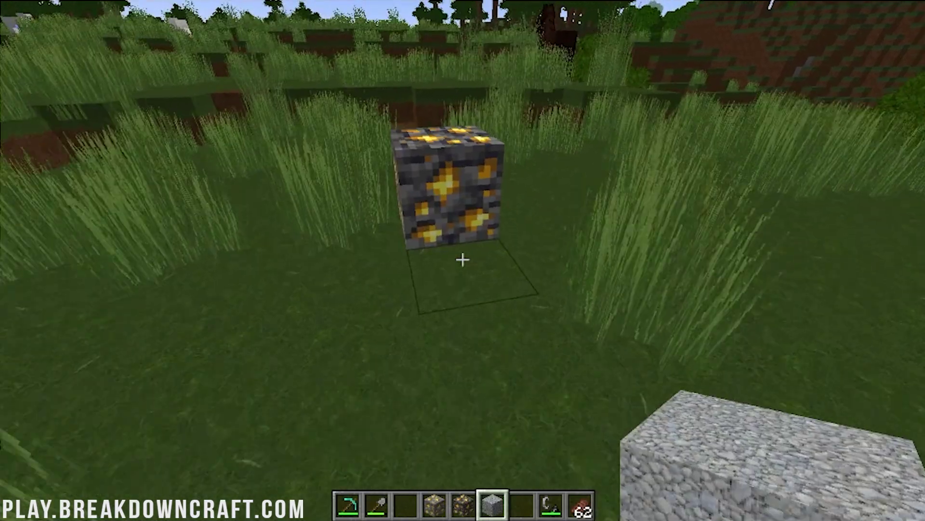